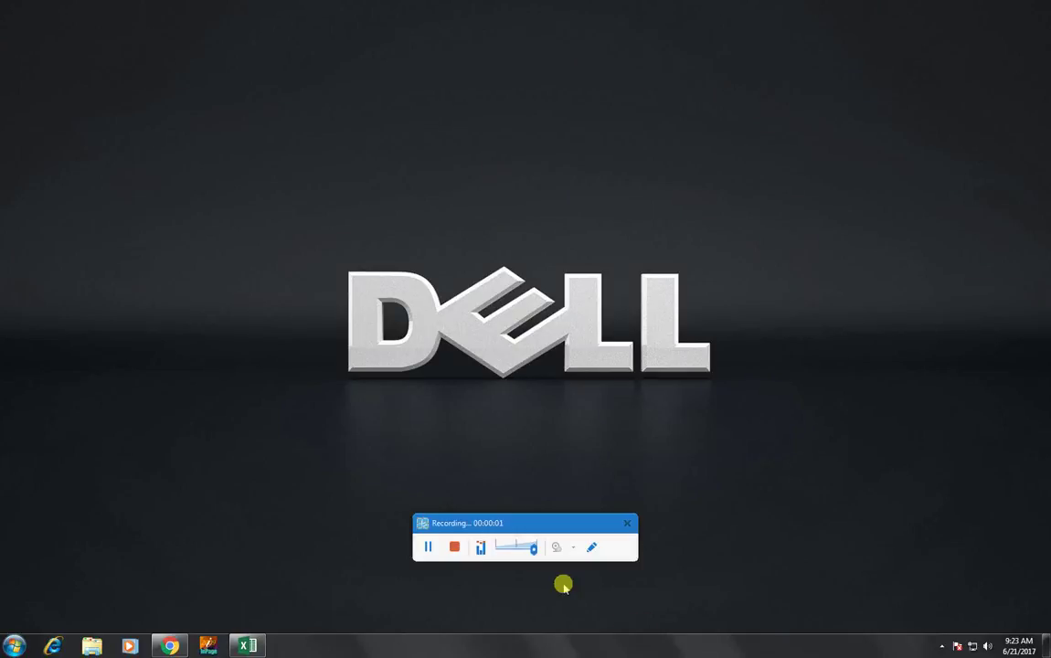
Step: Launch Excel from its taskbar icon to reach the start screen
drag(513, 521, 556, 633)
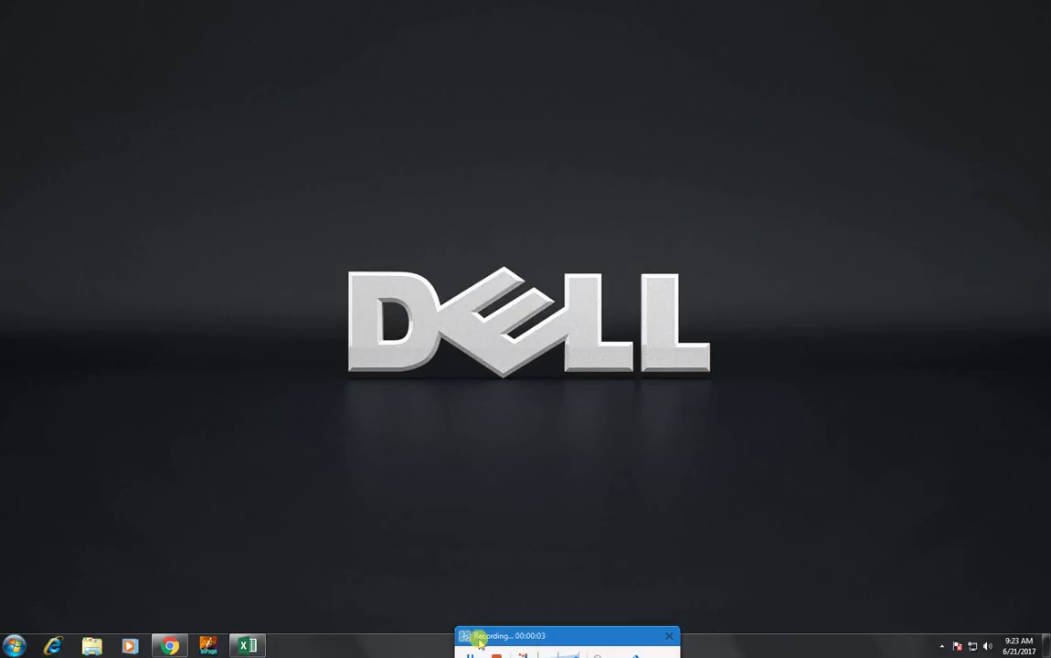
drag(481, 636, 491, 653)
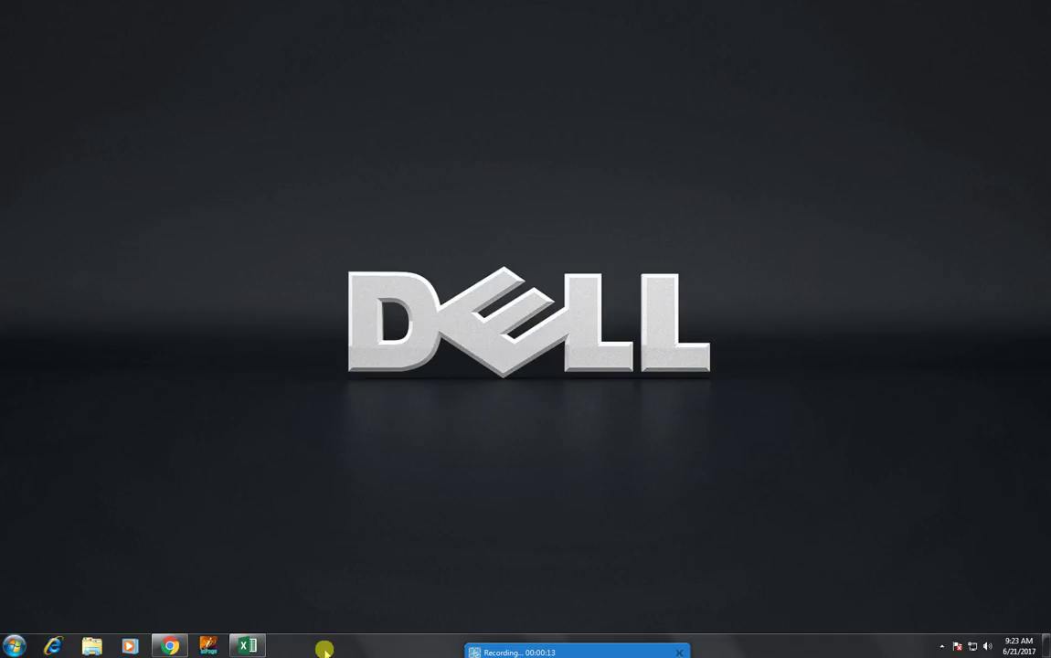
click(247, 646)
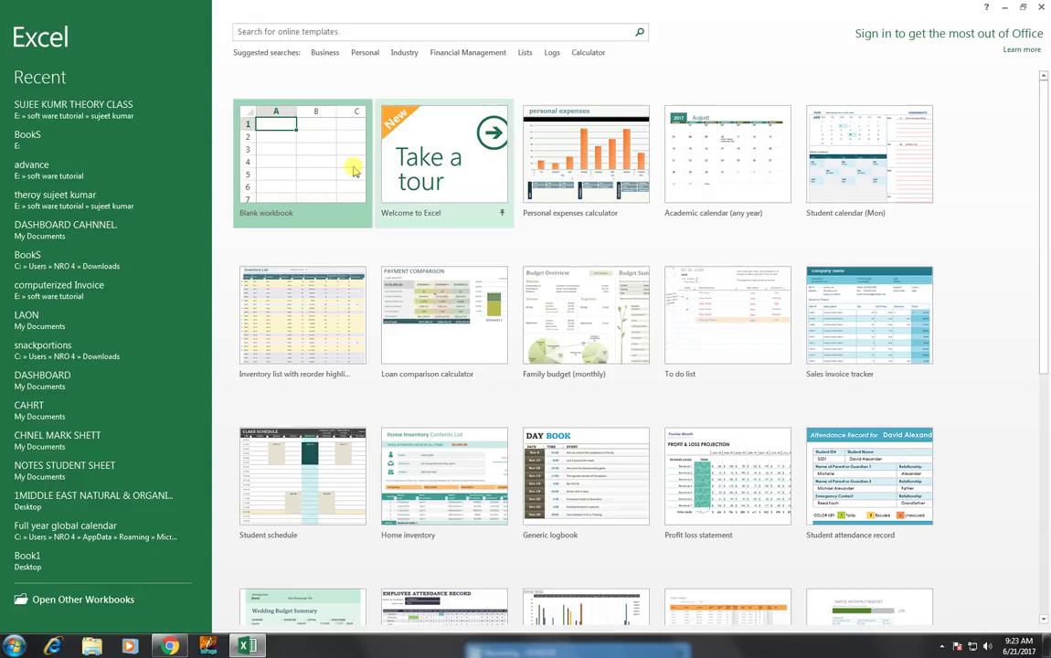
Step: Create a blank workbook, zoom to fit range A4:J14, and select A5
click(265, 203)
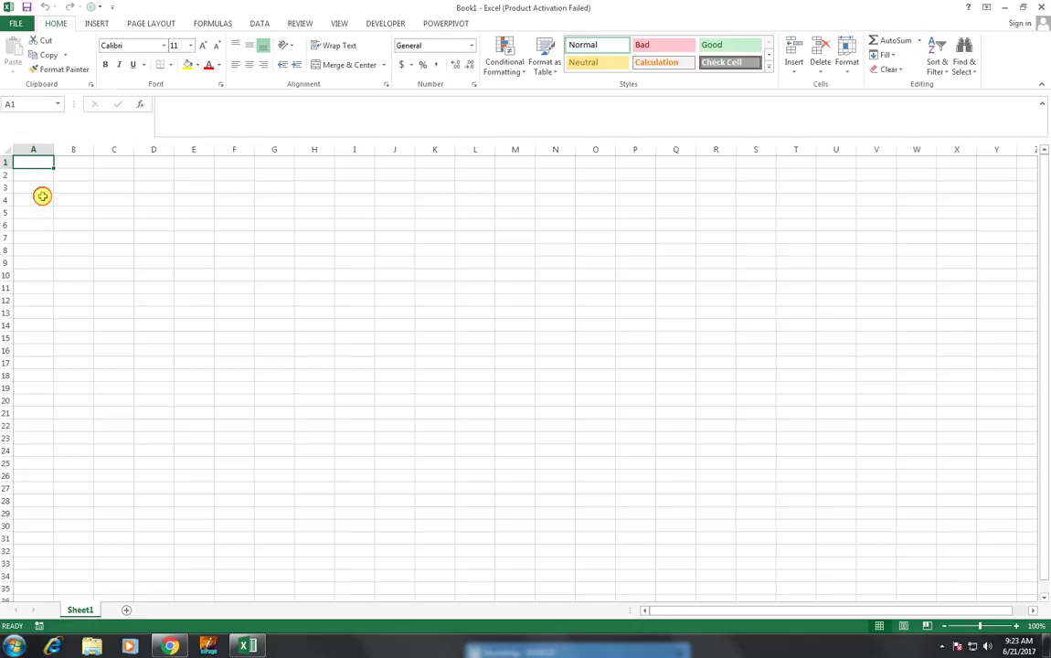
mouse_move(42, 195)
mouse_down()
mouse_move(410, 315)
mouse_move(413, 327)
mouse_up()
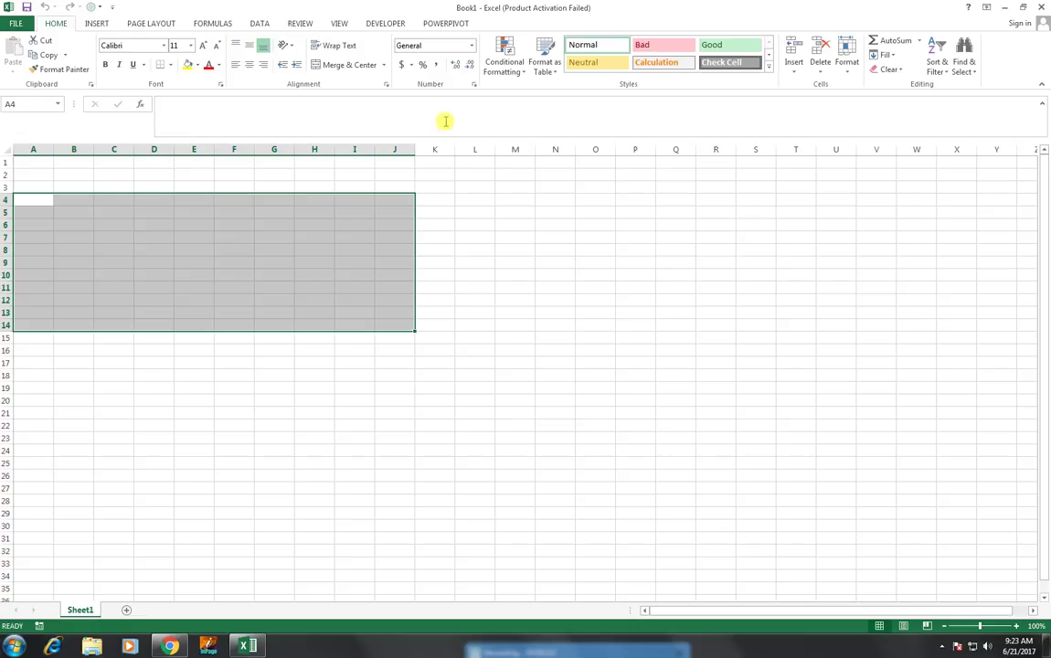
click(343, 25)
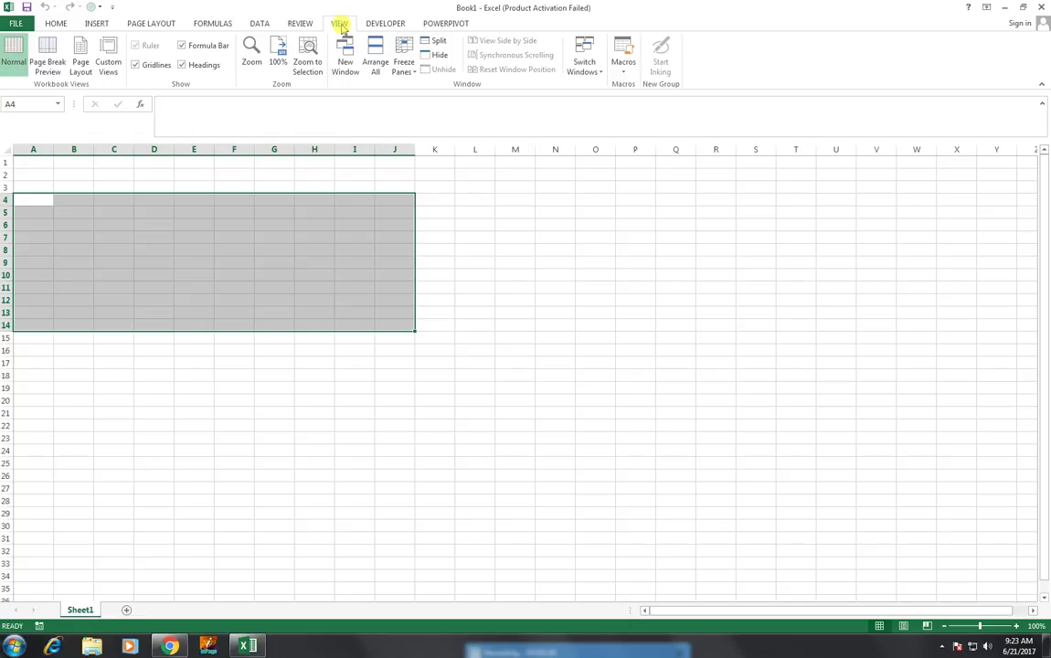
click(308, 73)
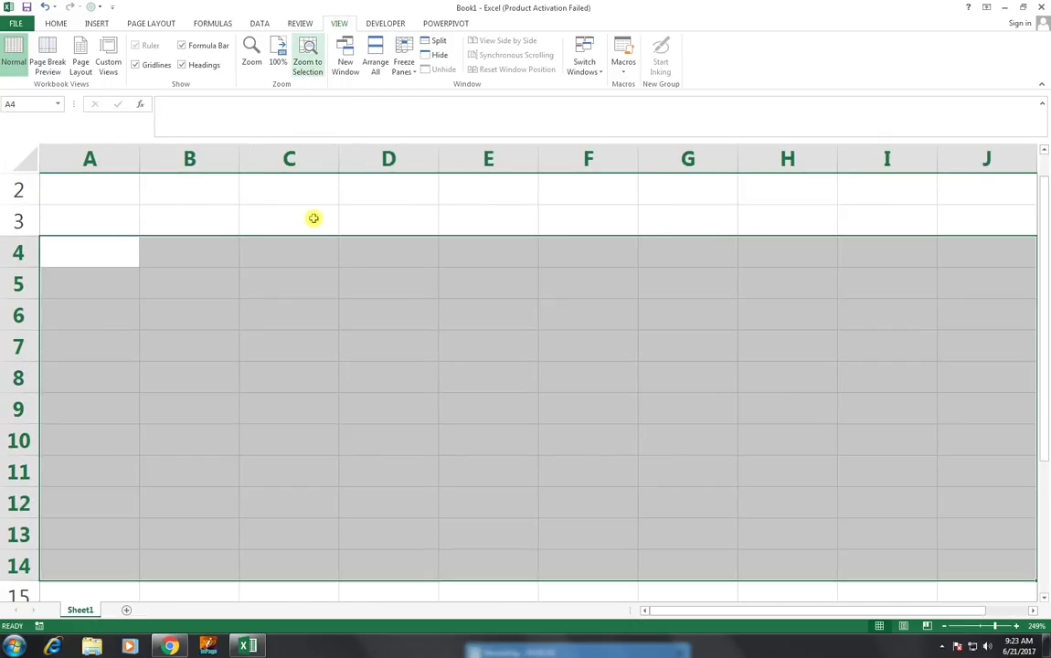
click(101, 274)
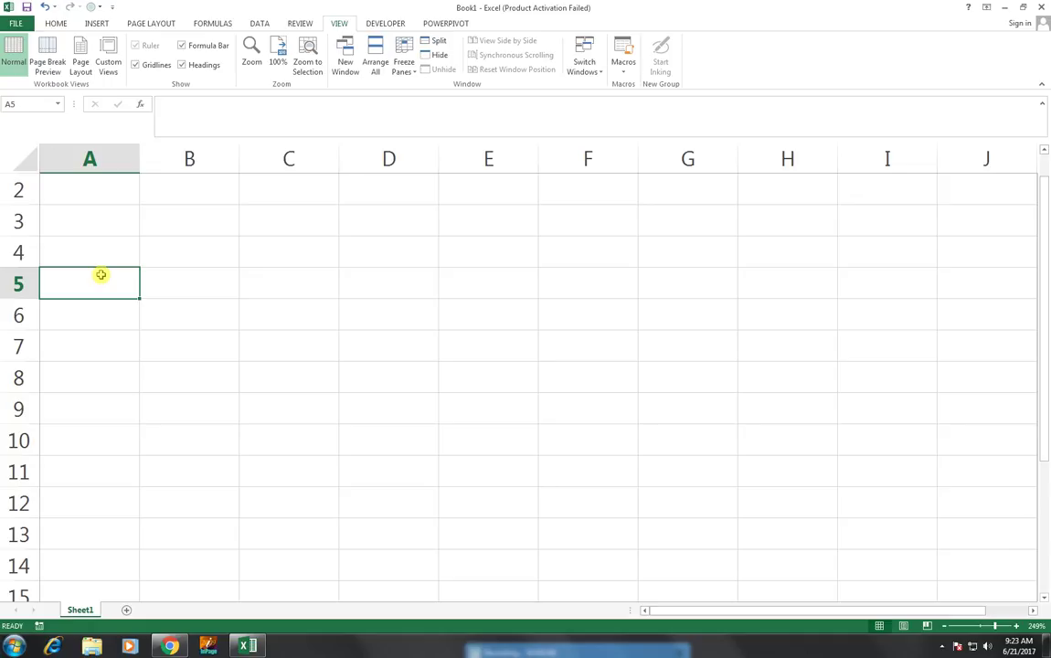
Step: Enter headings SERIAL NO, DATE and NAME in A5:C5, fixing the NMAE typo
text(SER)
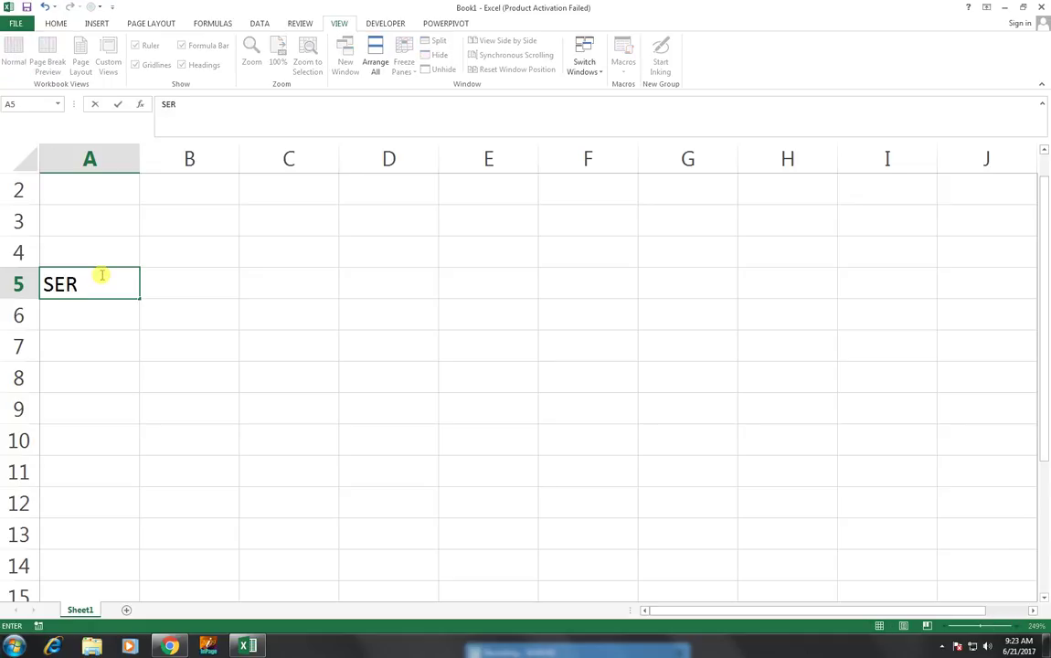
text(IAL)
text( NO)
key(Tab)
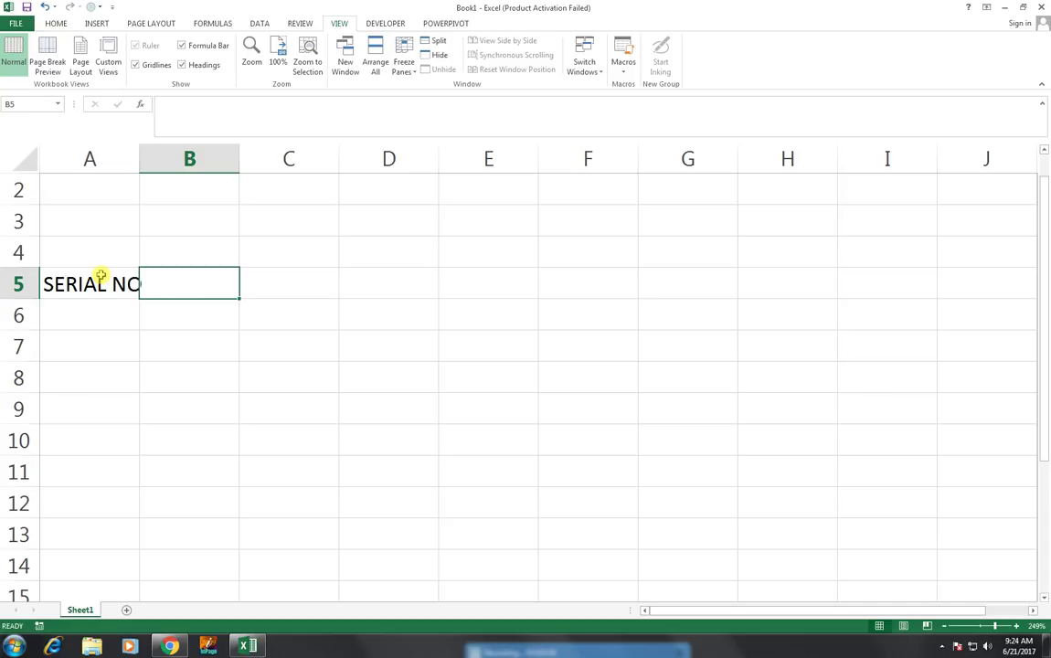
text(DATE)
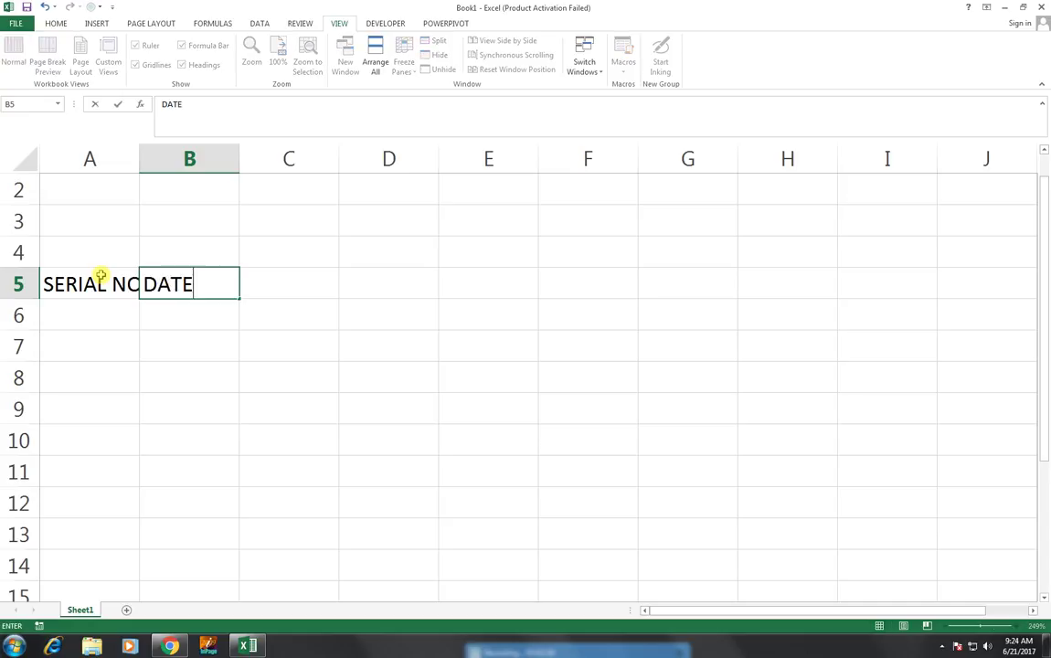
text(`)
key(BackSpace)
key(Tab)
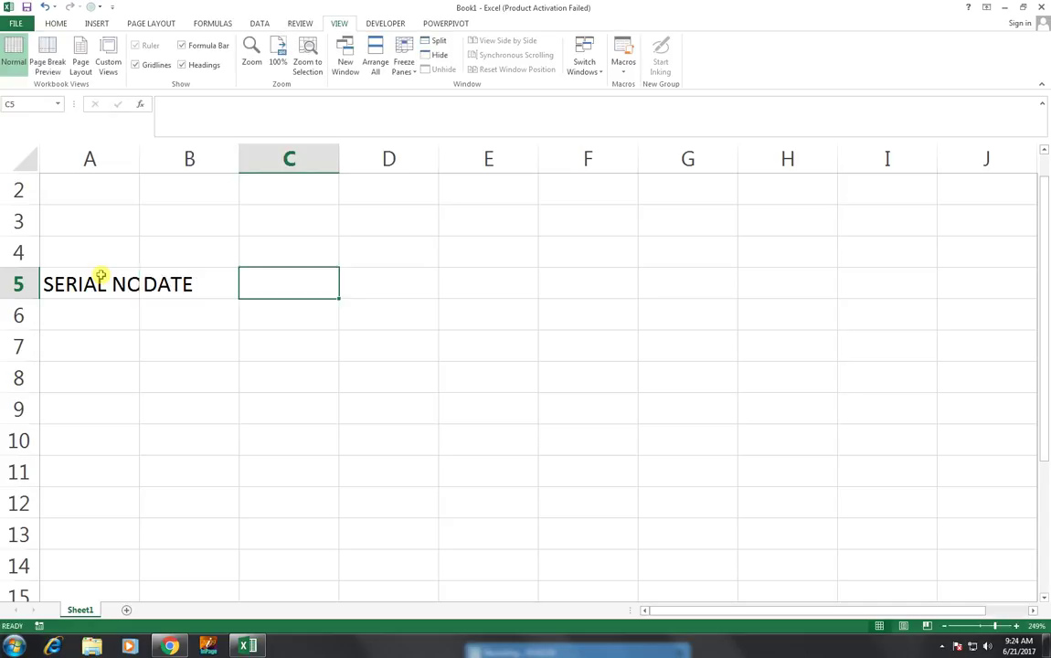
text(N)
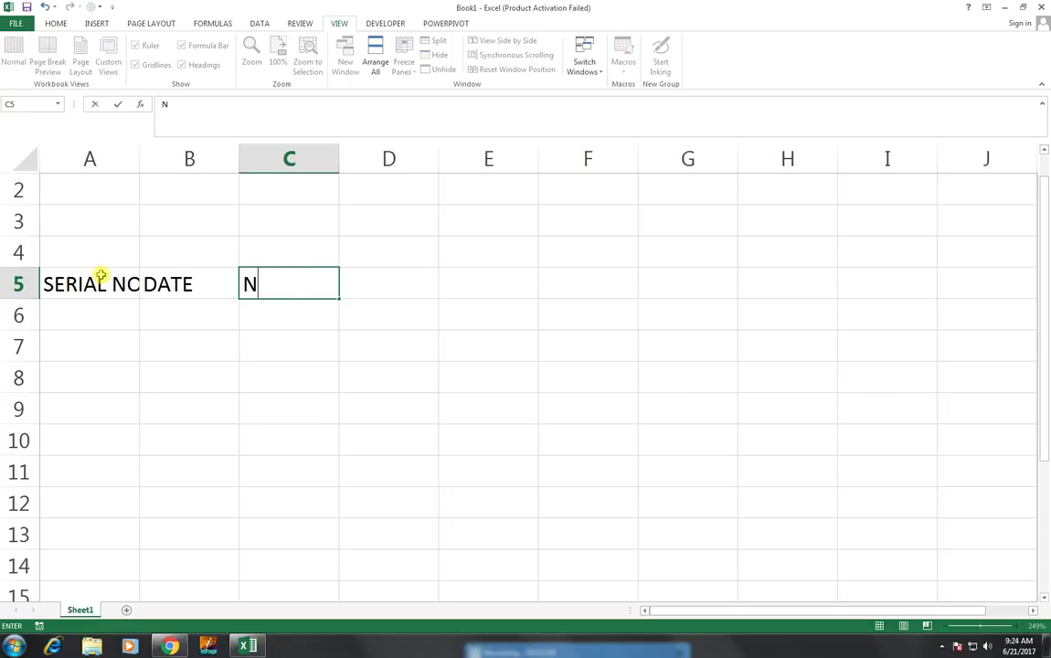
text(MAE)
key(Tab)
key(Left)
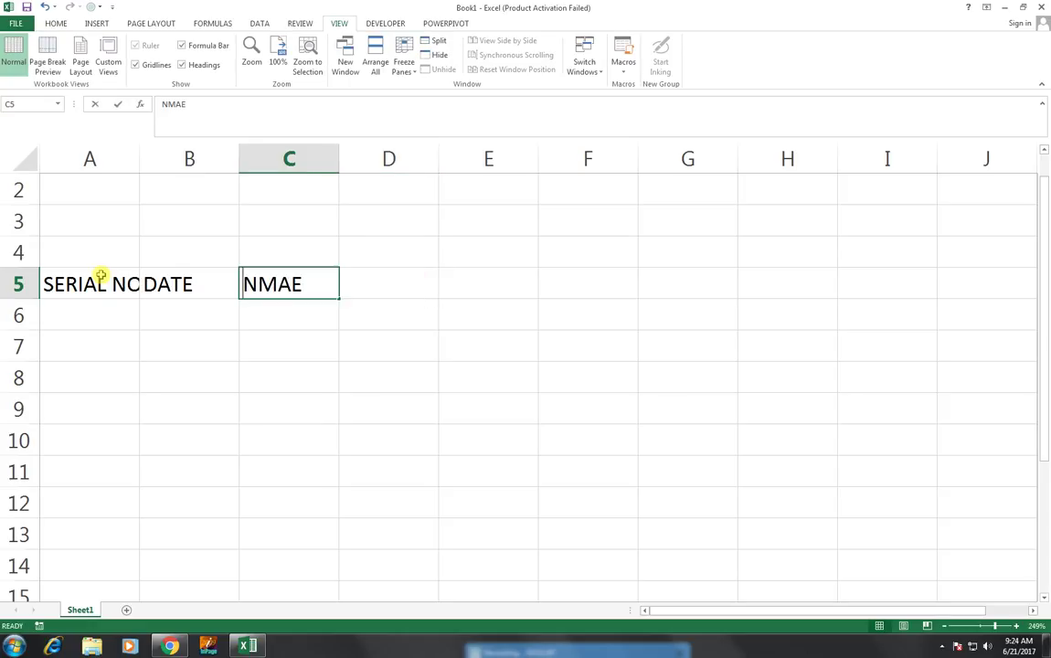
text(NAME)
key(Tab)
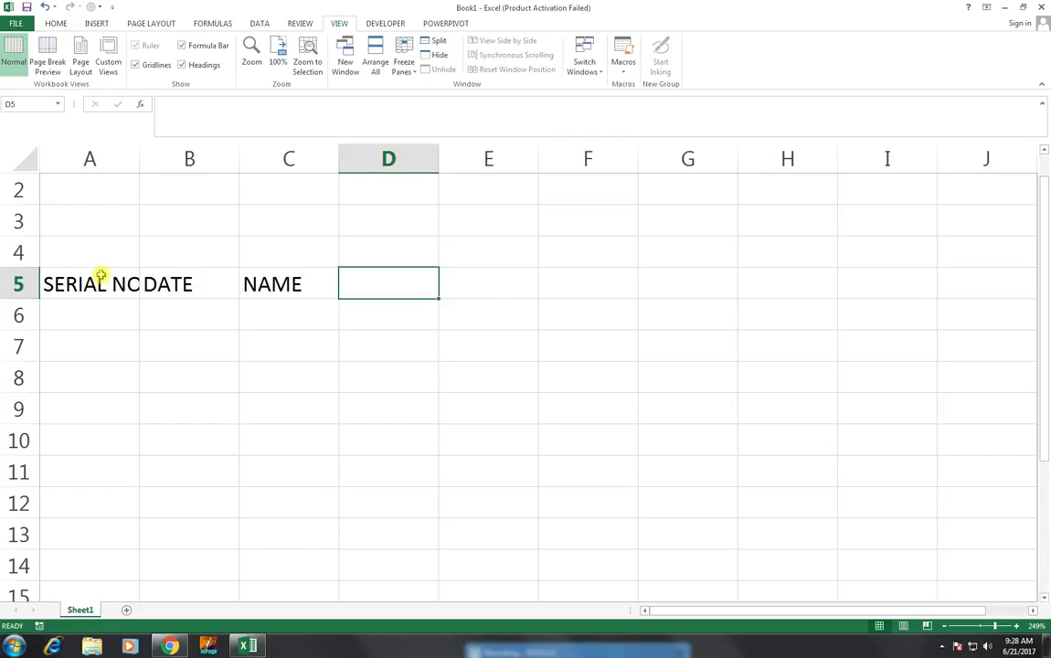
Step: Add headings COURSE, FEES, PAID and BALANCE in D5:G5, then autofit column A
text(COU)
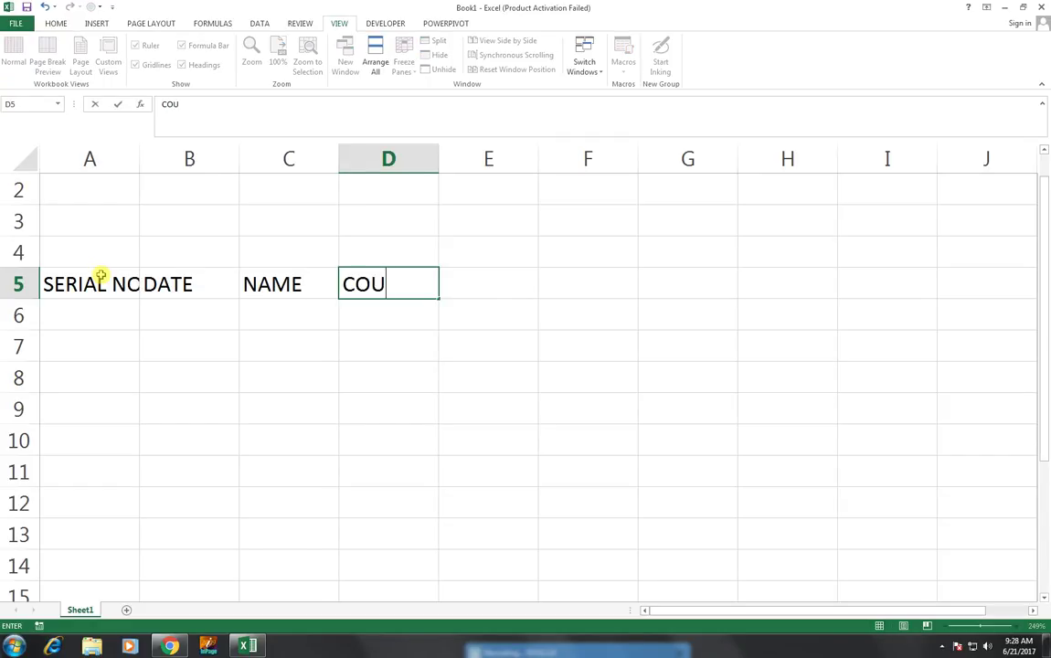
text(RSE)
key(Tab)
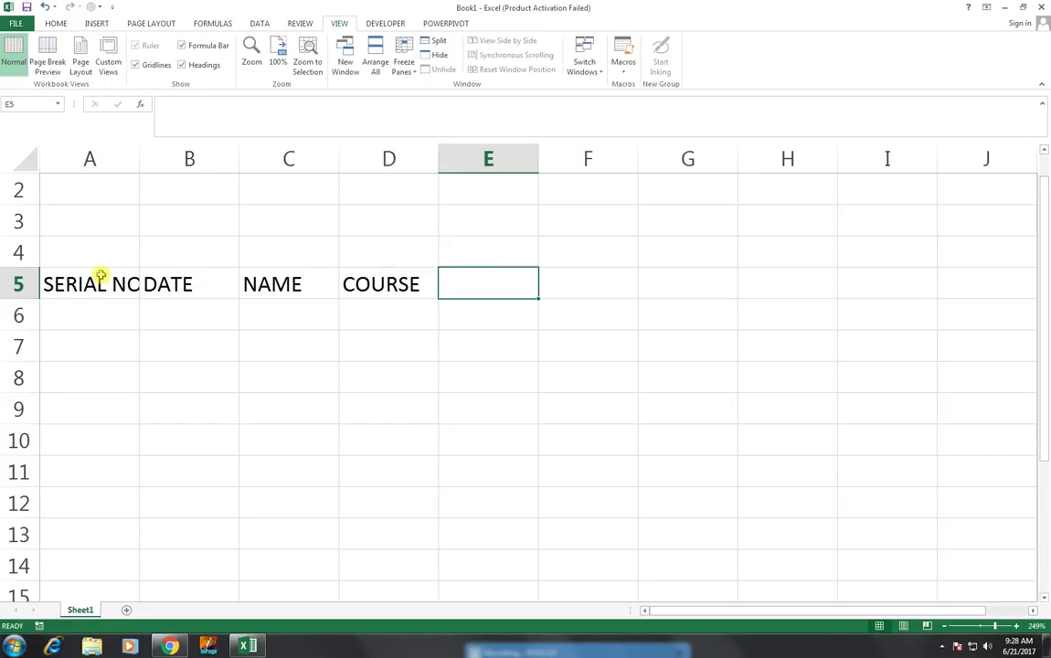
text(FEES)
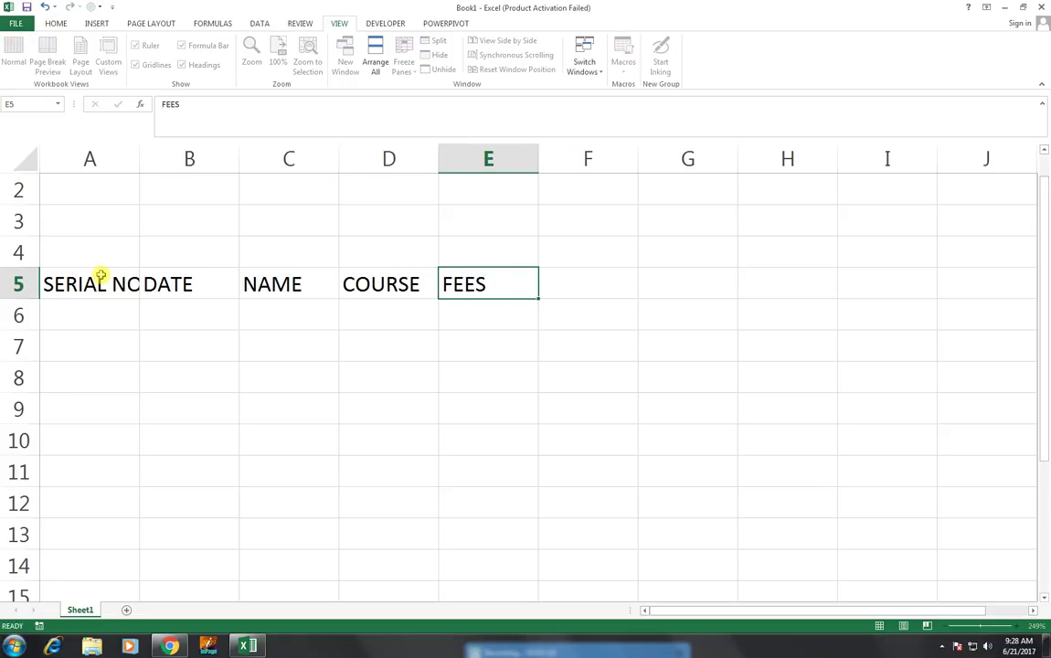
key(Tab)
text(P)
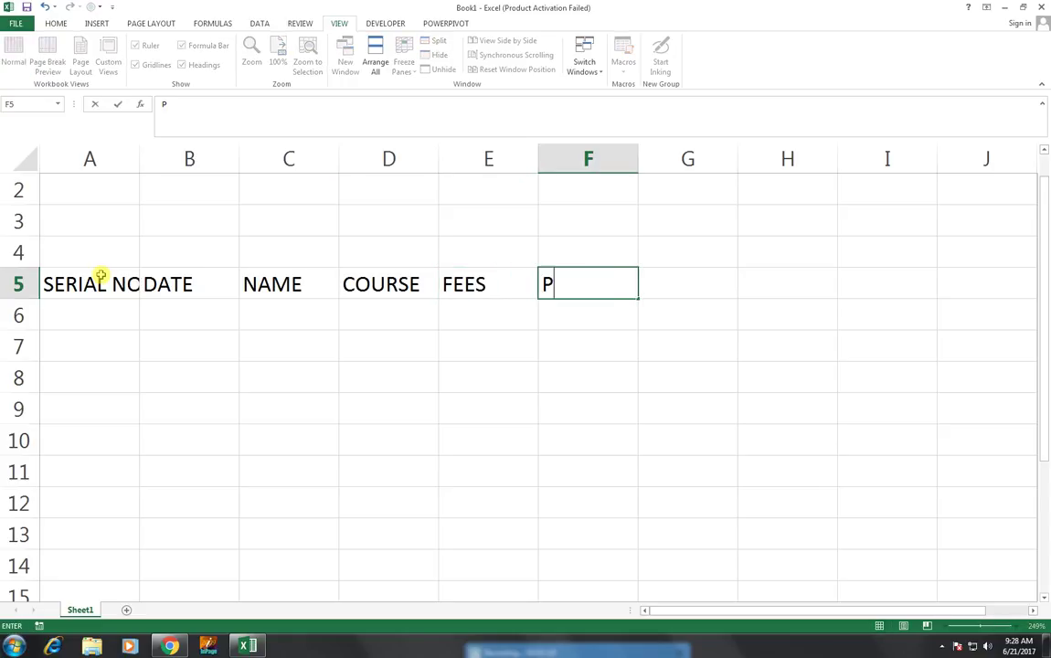
text(AID)
key(Tab)
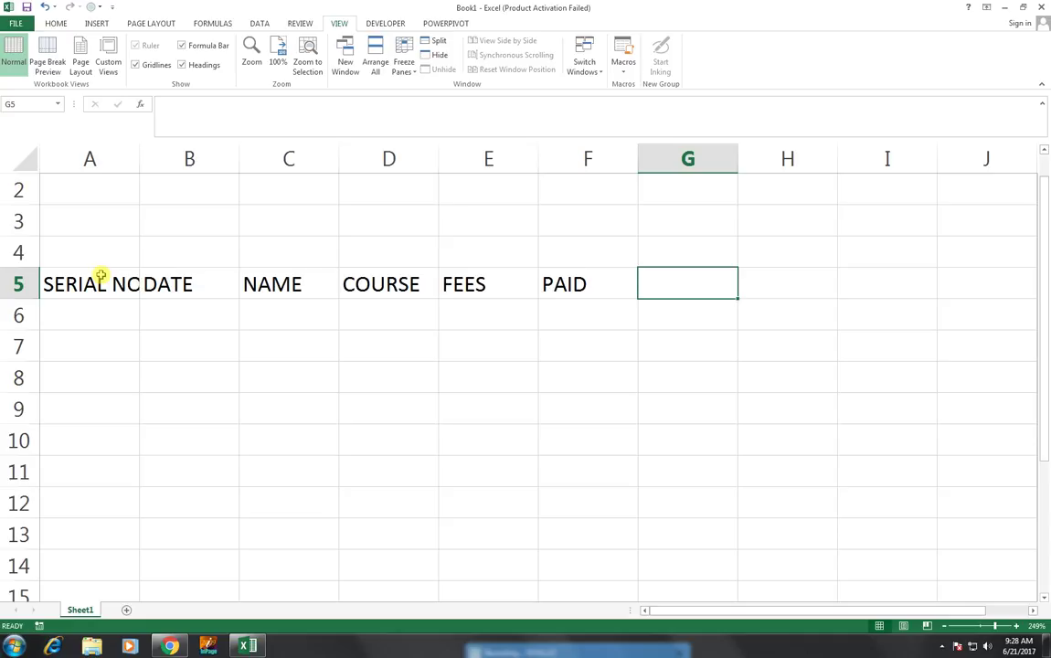
text(B)
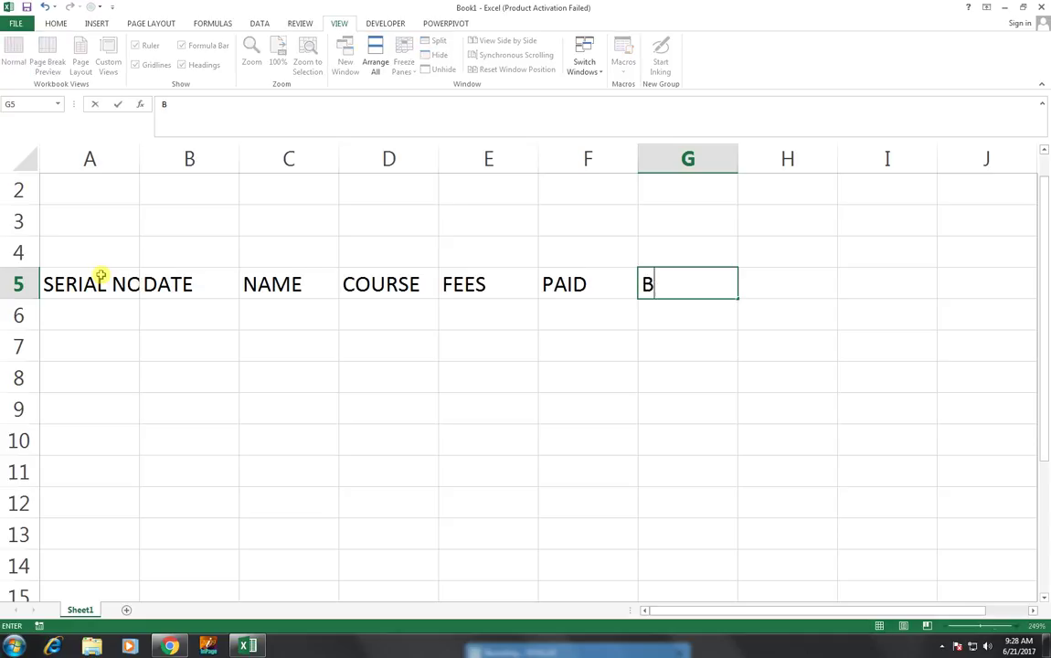
text(ALANC)
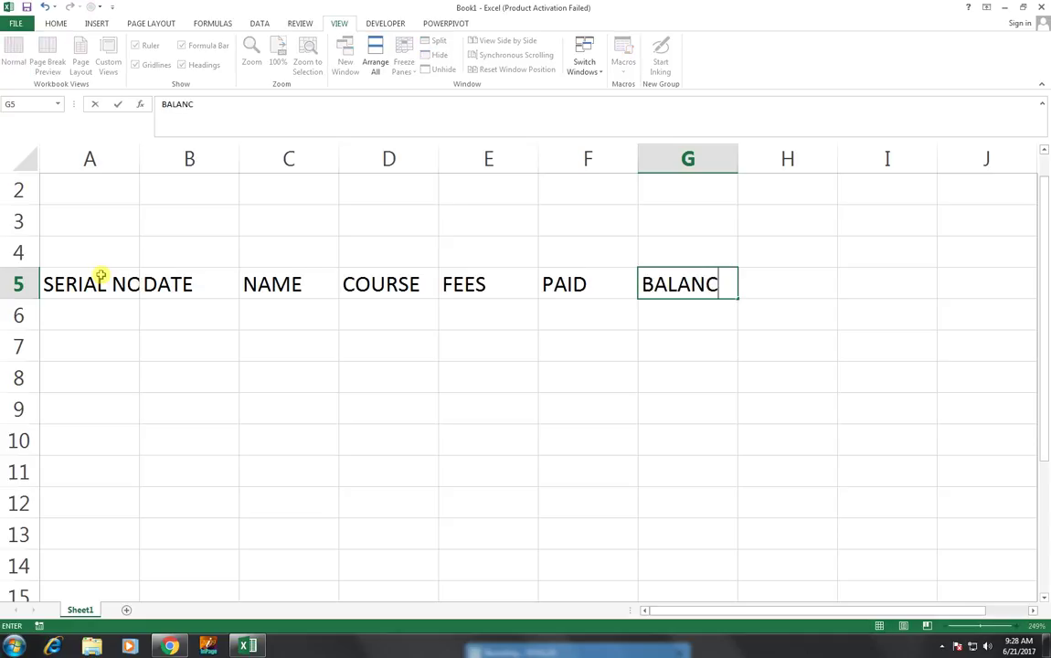
text(E)
key(ctrl+Return)
key(Return)
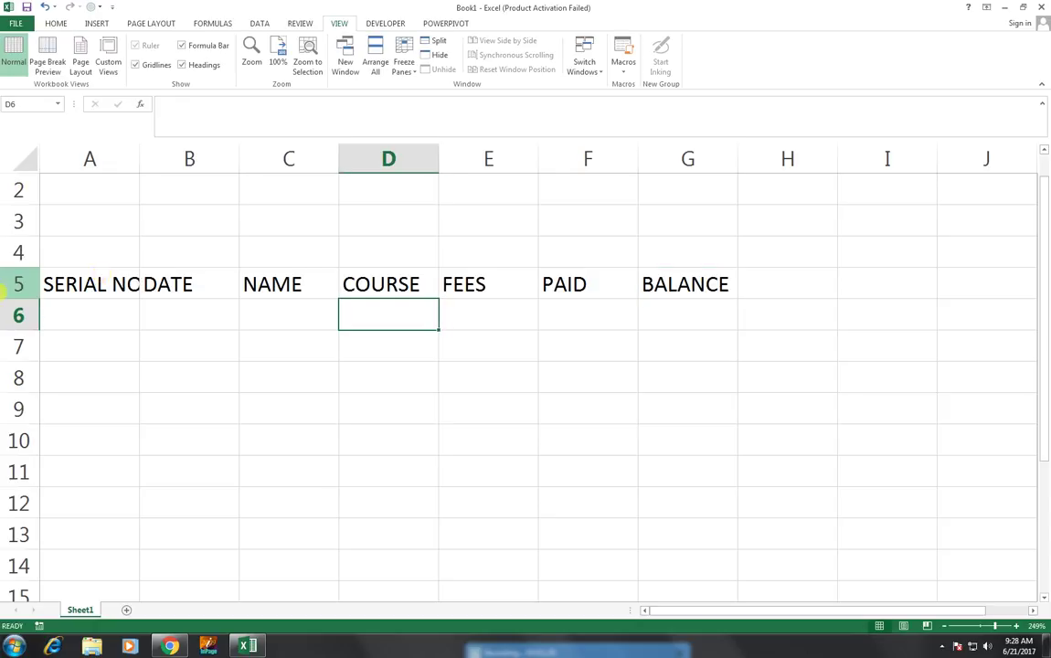
double_click(137, 157)
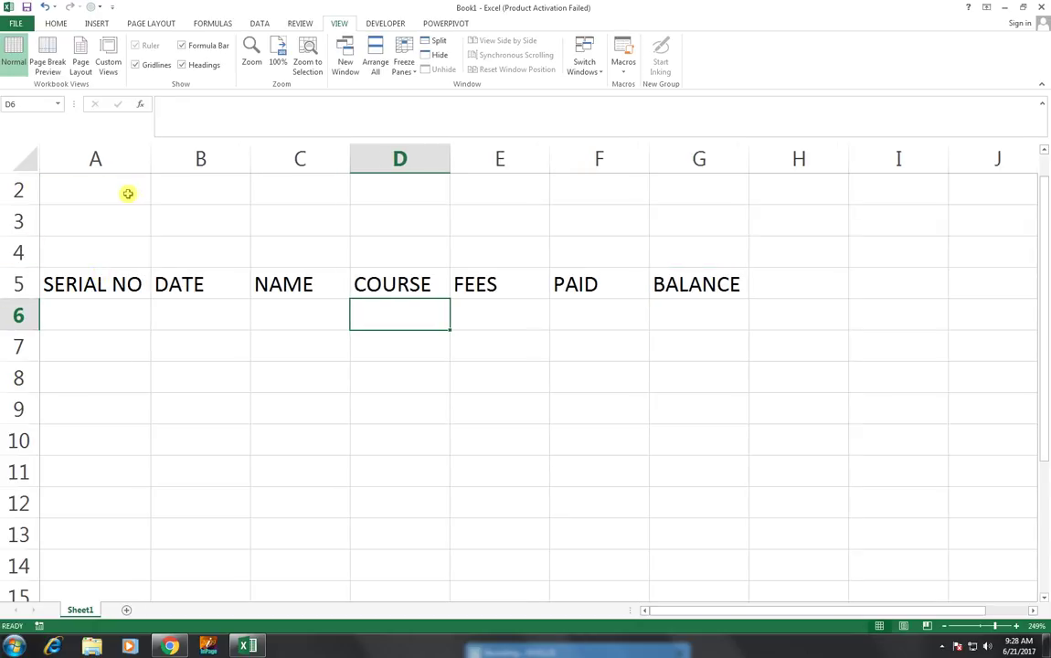
Step: Enter 1 in A6 and fill the series down to 6 in A11
click(86, 316)
text(1)
key(Return)
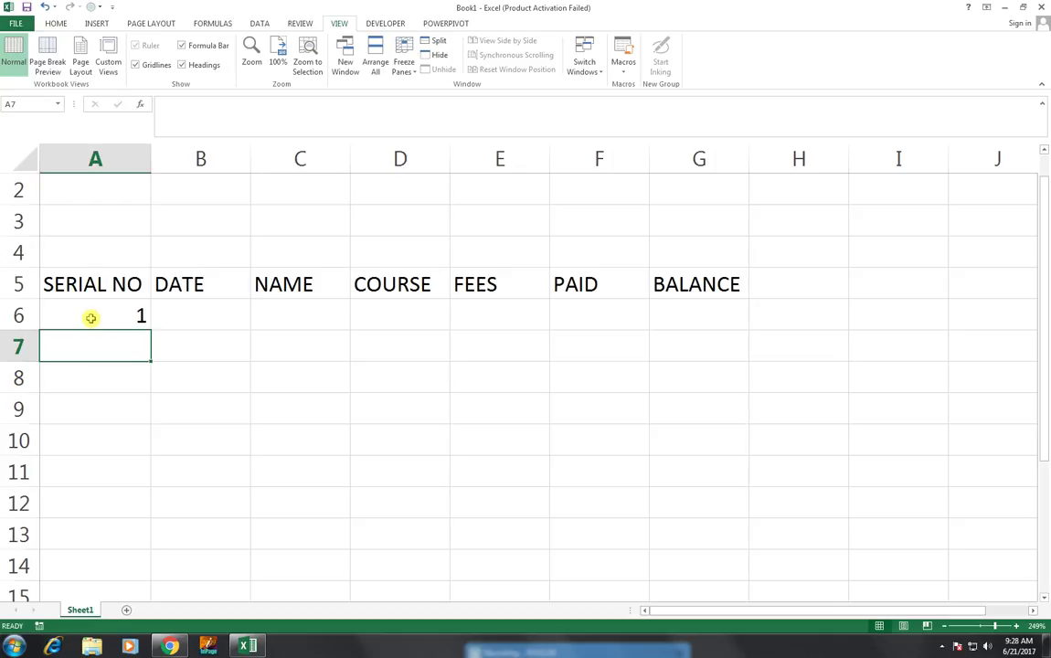
click(90, 319)
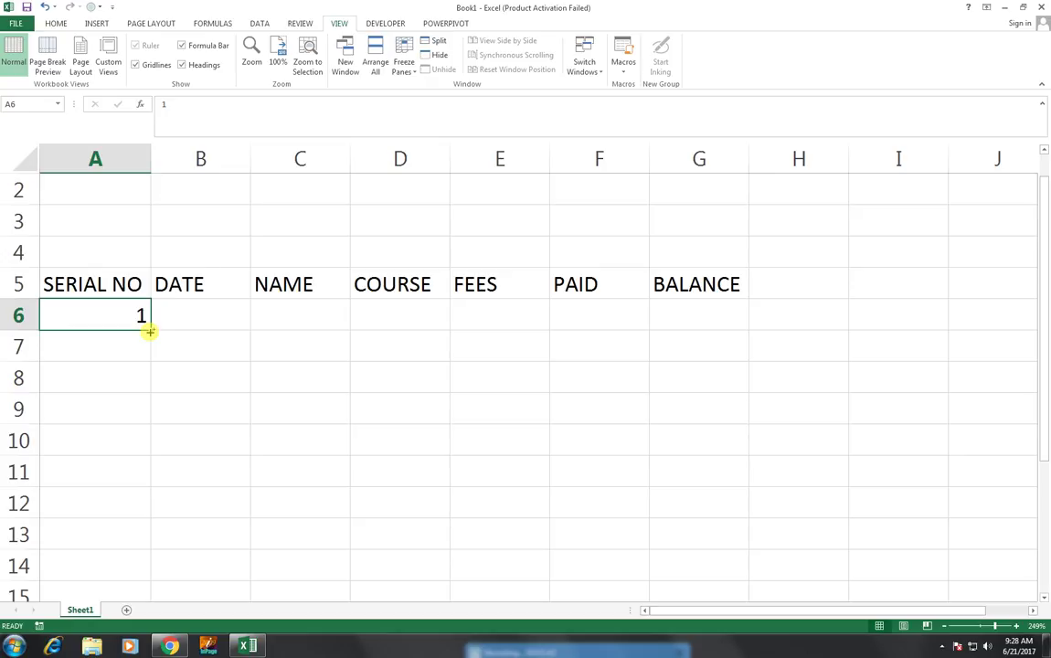
drag(150, 332, 145, 476)
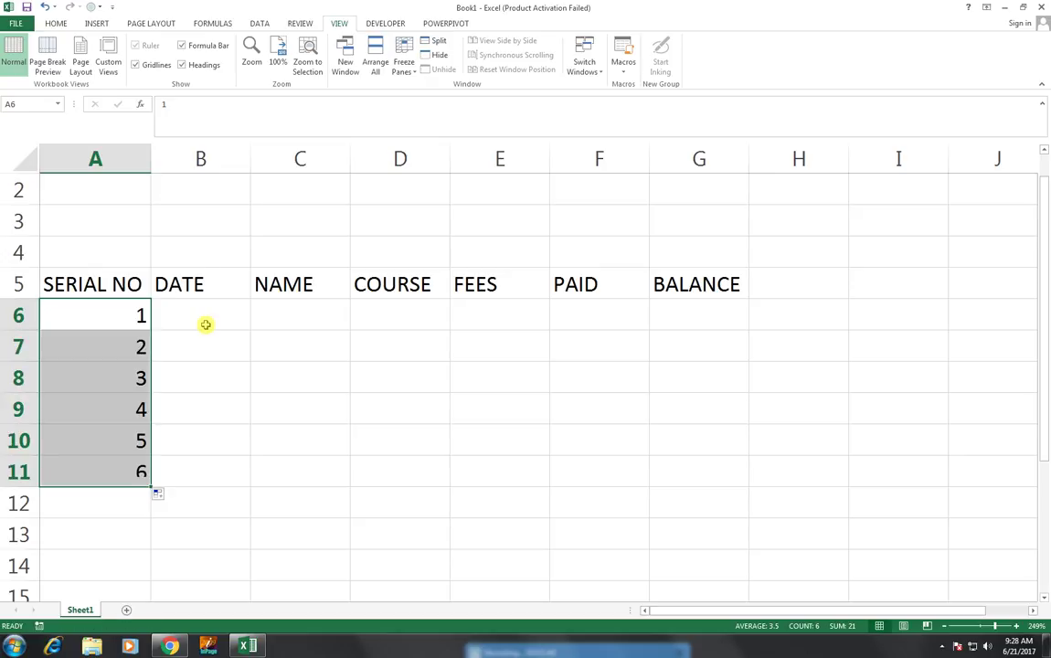
click(204, 327)
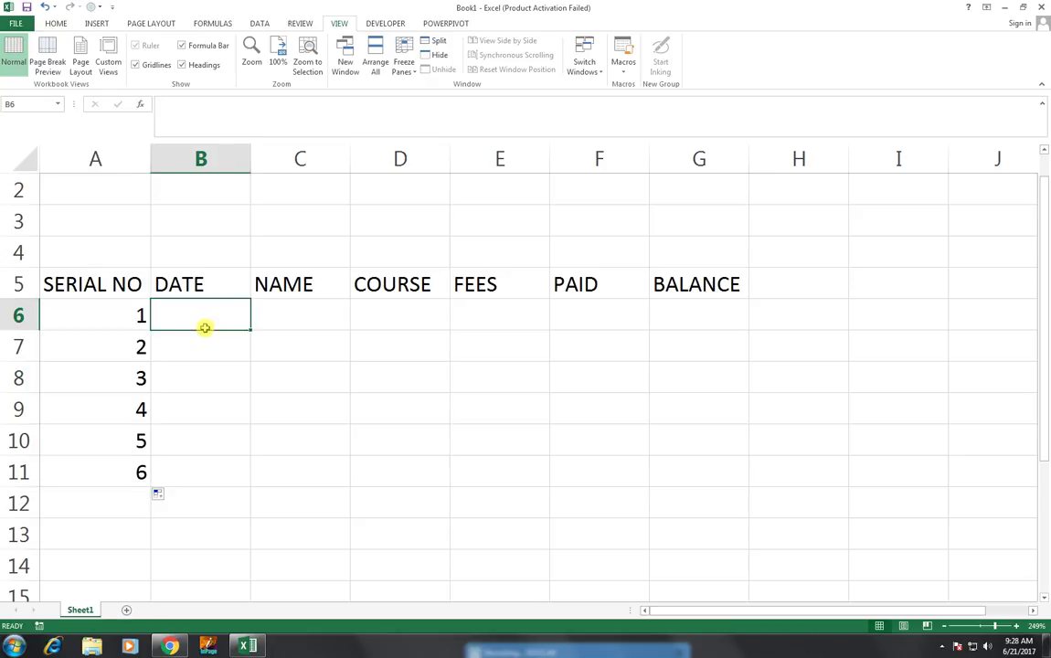
Step: Enter dates 1/2/2017, 2/2/2017 and 3/2/2017 in B6:B8
text(1-2)
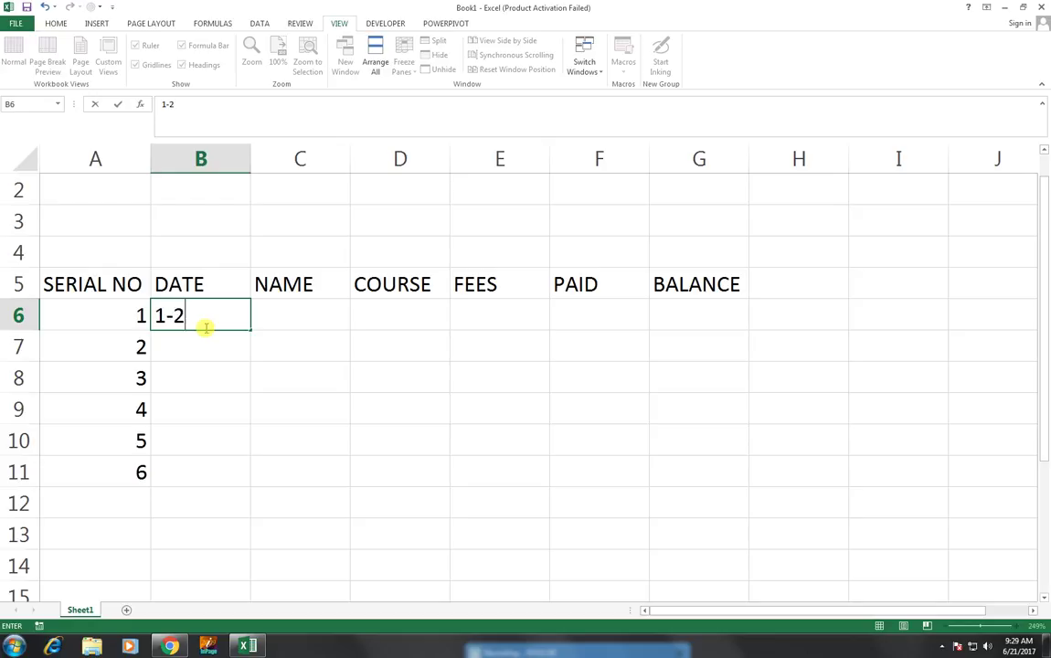
text(-17)
key(Return)
text(2-2)
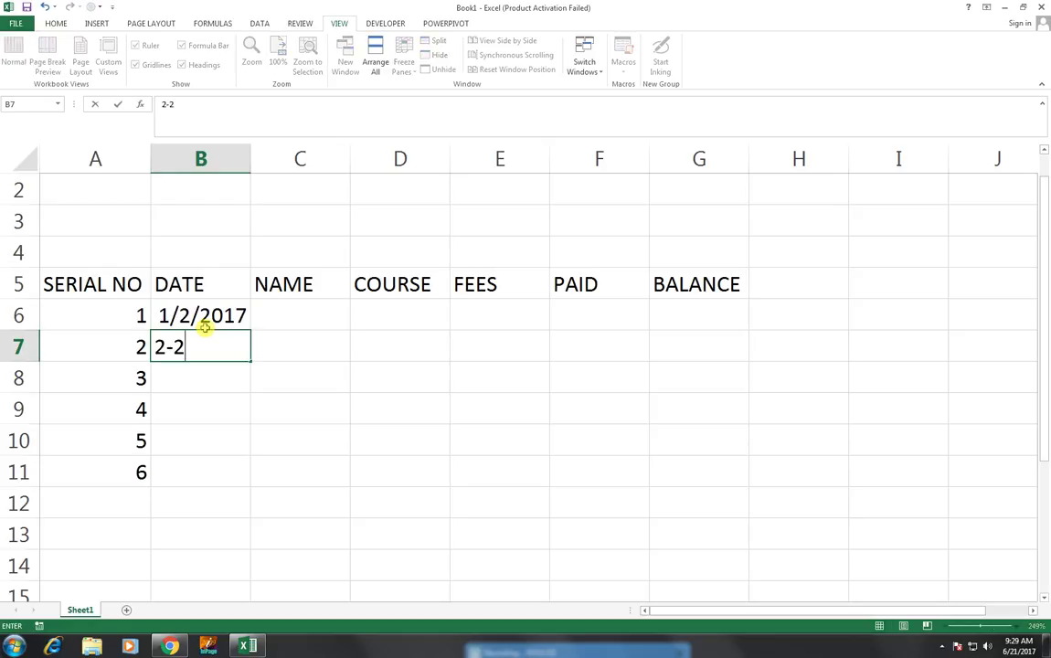
text(17)
key(BackSpace)
key(BackSpace)
key(BackSpace)
text(2)
text(-17)
key(Return)
key(Up)
key(ctrl+c)
key(Down)
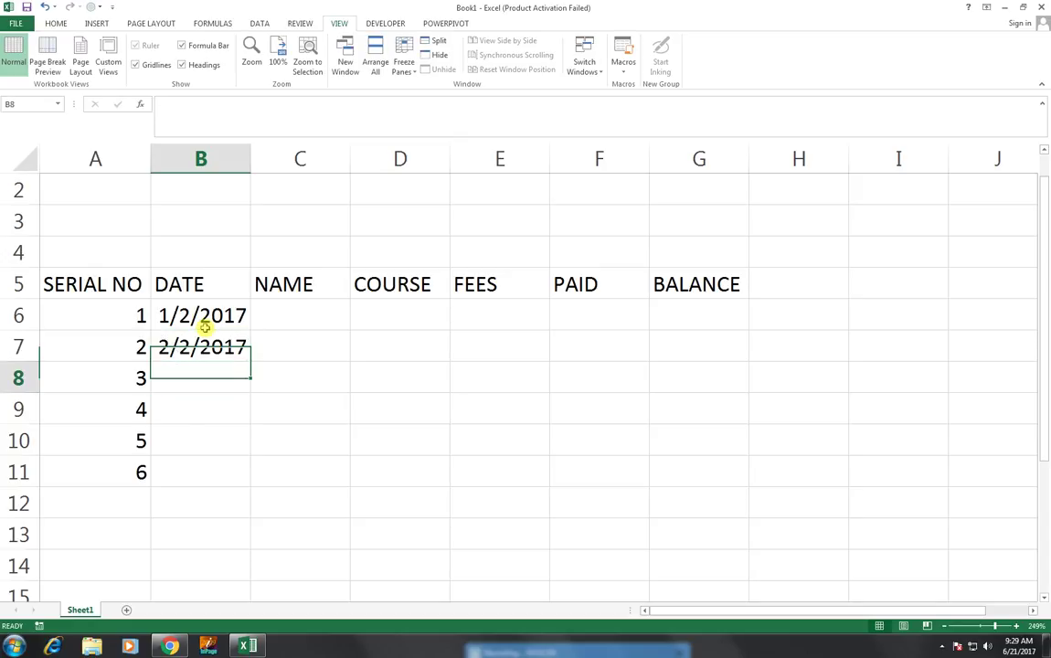
key(Escape)
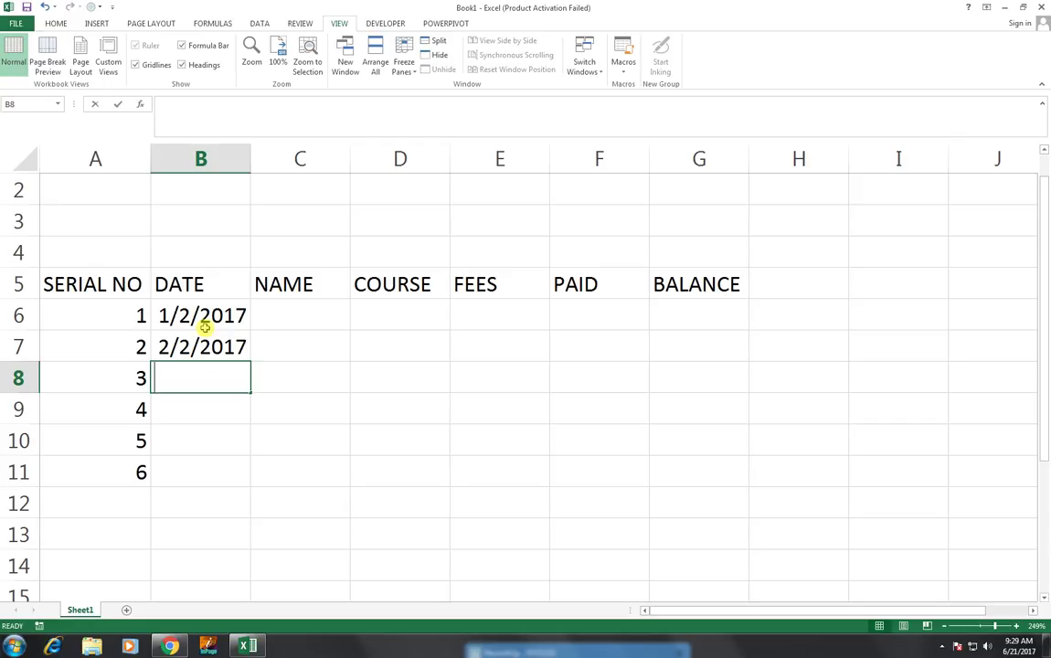
text(3-2-17)
key(Return)
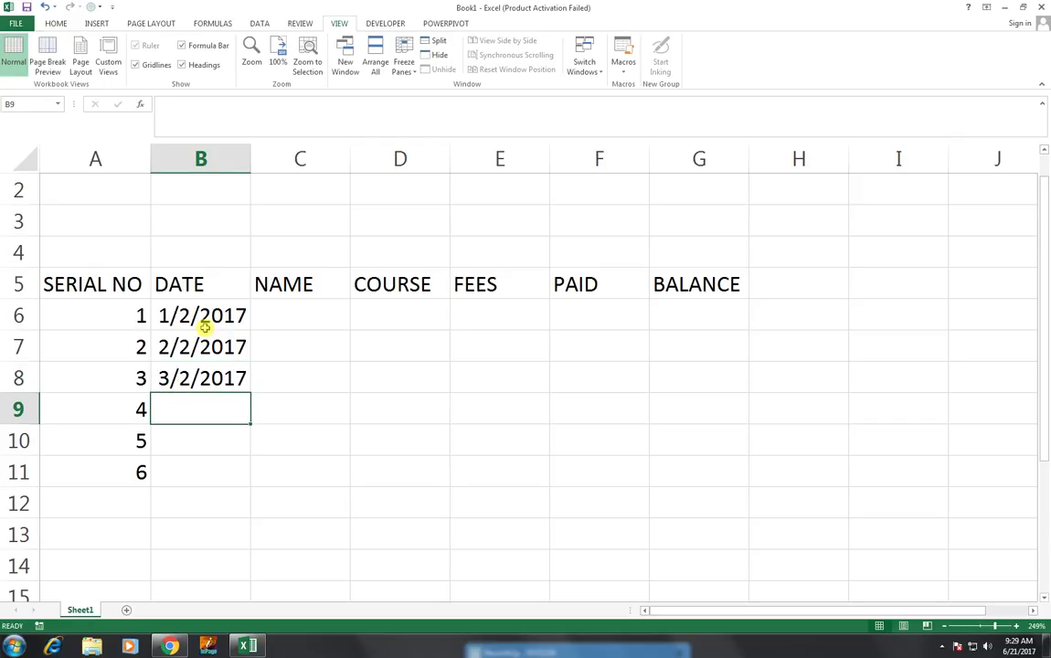
Step: Enter dates 3-2-18, 4-2-17 and 5-2-17 in B9:B11
text(3-2)
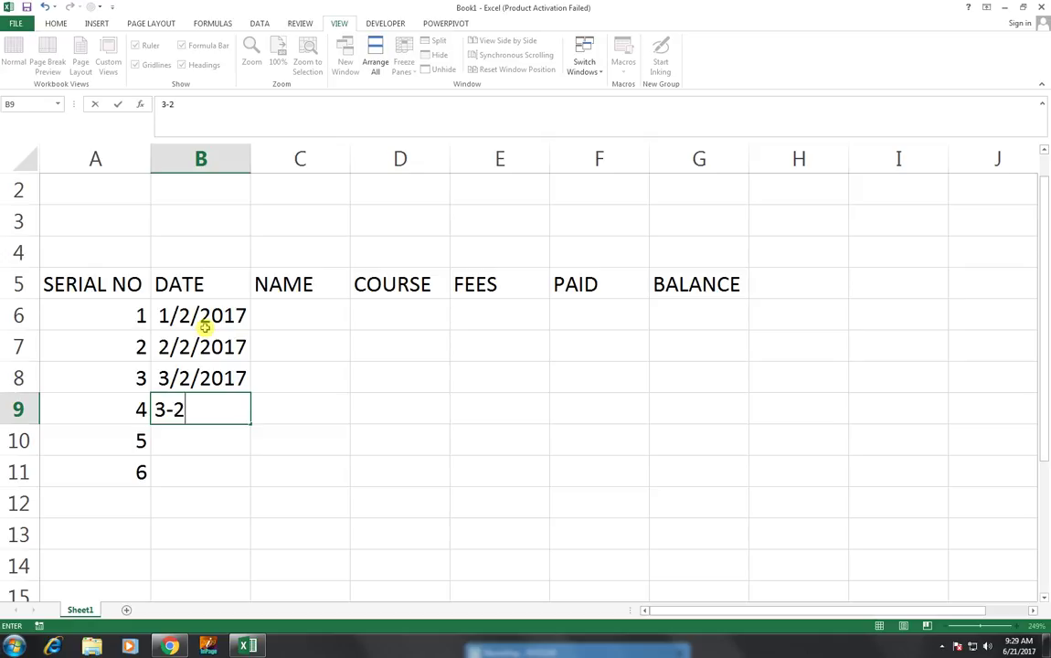
text(-1)
text(8)
key(Return)
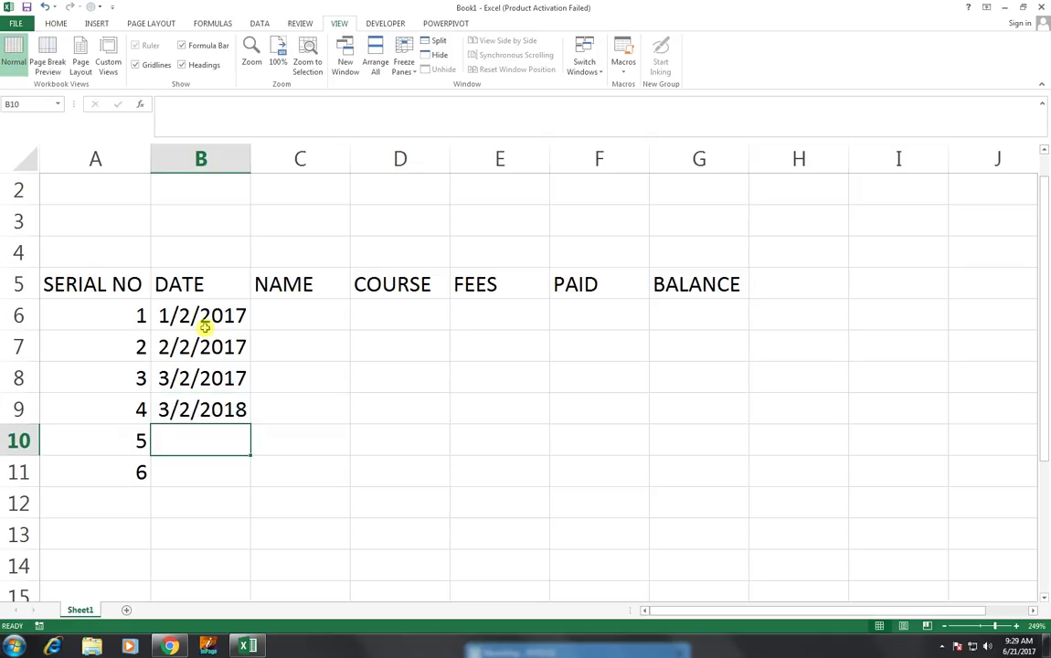
text(4)
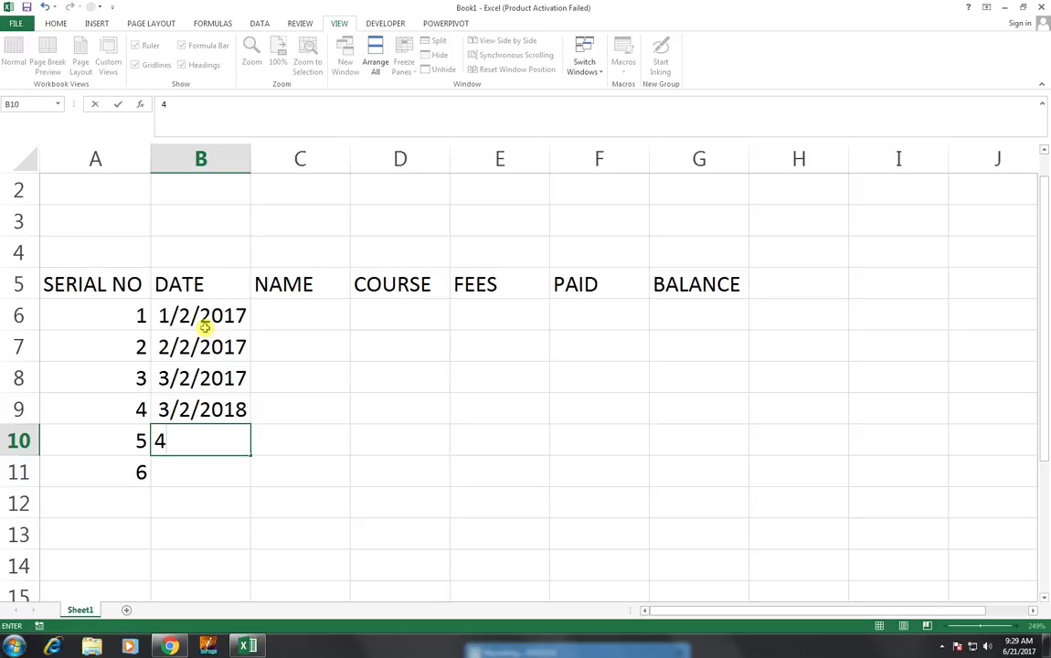
text(-)
text(2-)
text(17)
key(Return)
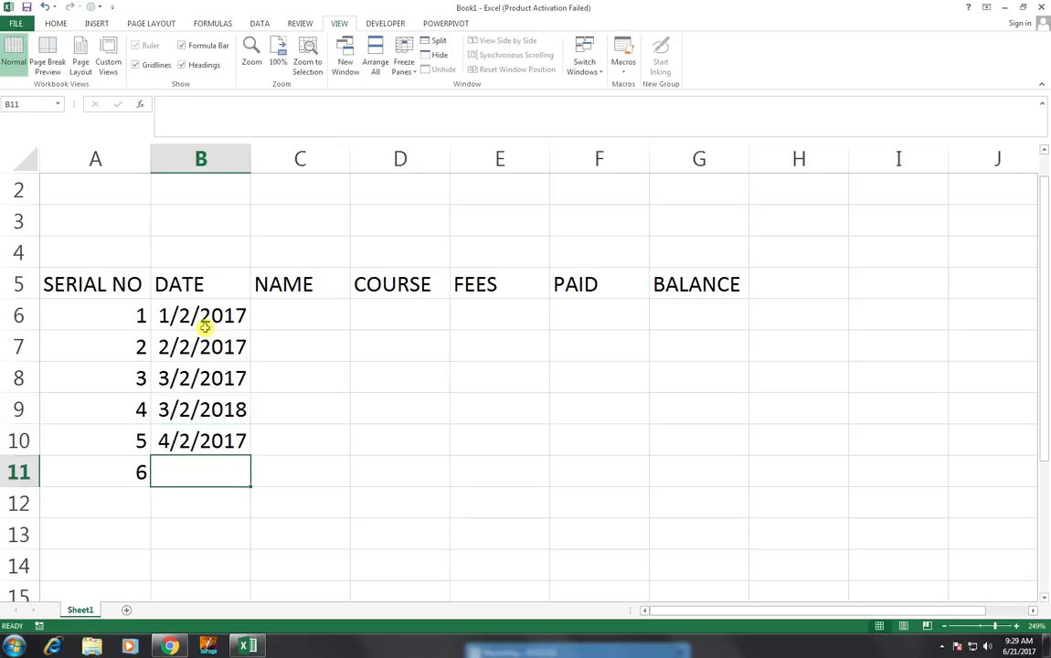
text(5-2-17)
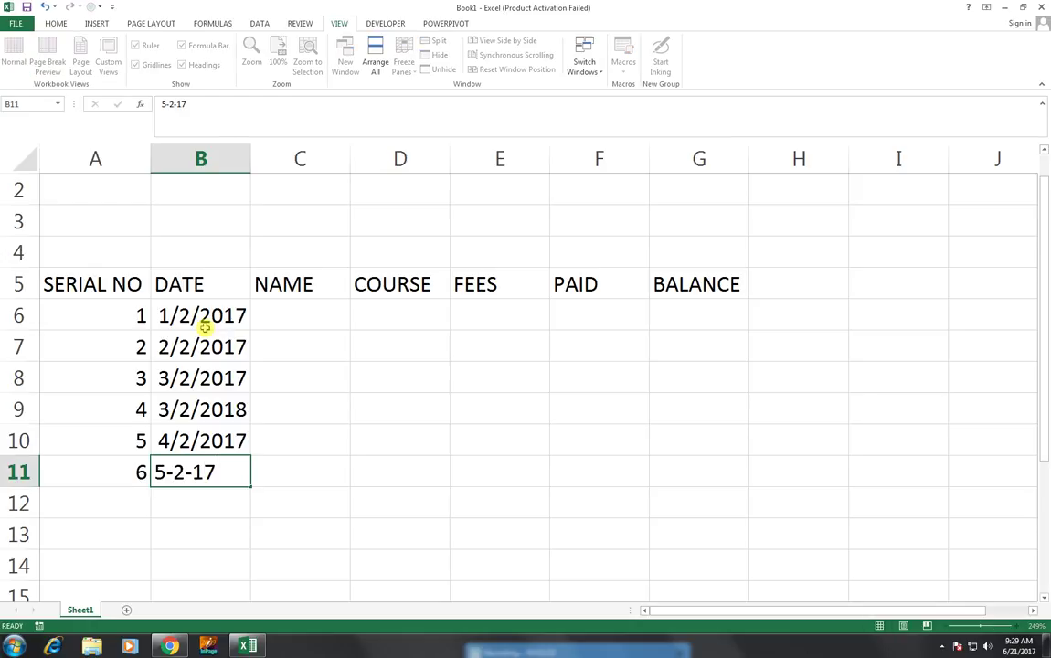
key(Return)
Step: Correct the year in B9 so it reads 3/2/2017
click(202, 411)
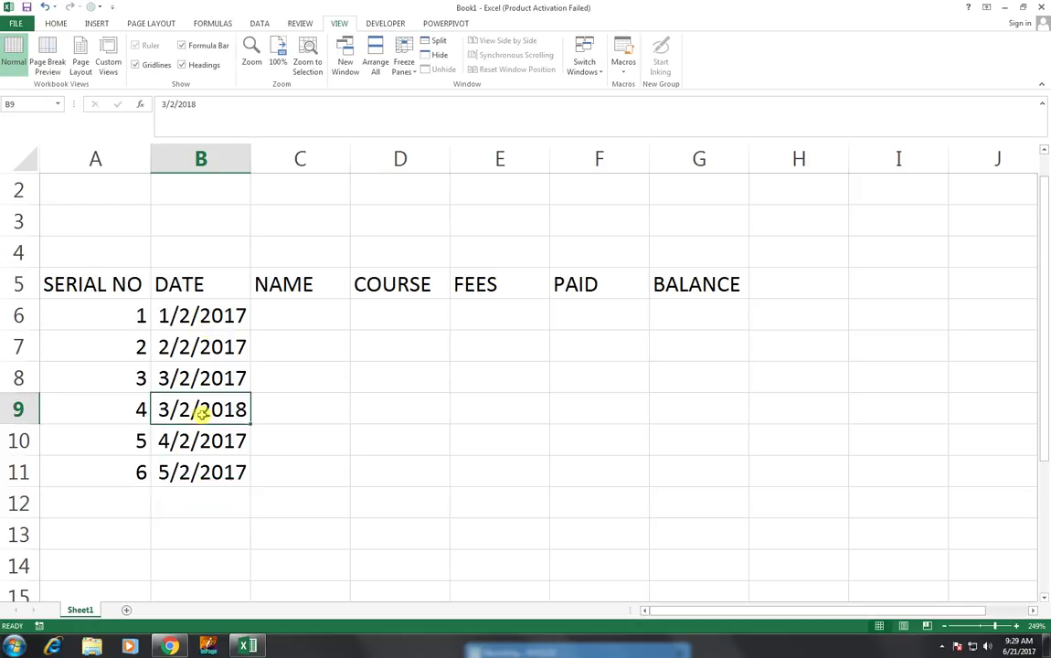
key(F2)
key(BackSpace)
text(7)
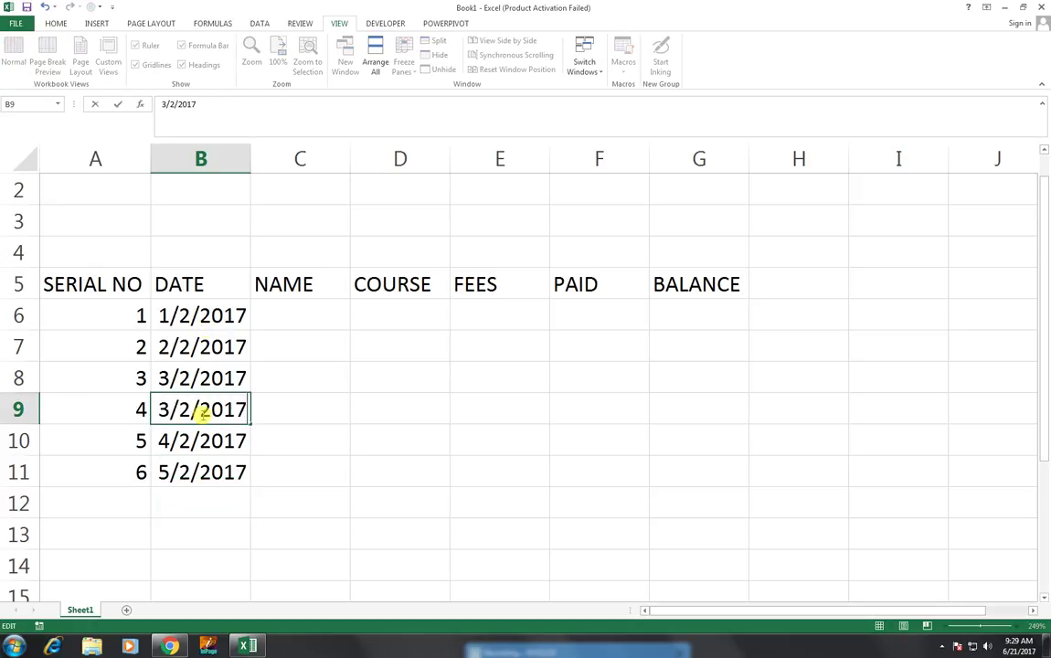
key(Return)
Step: Type the first student's name in C6 and fill it down through C11
click(308, 308)
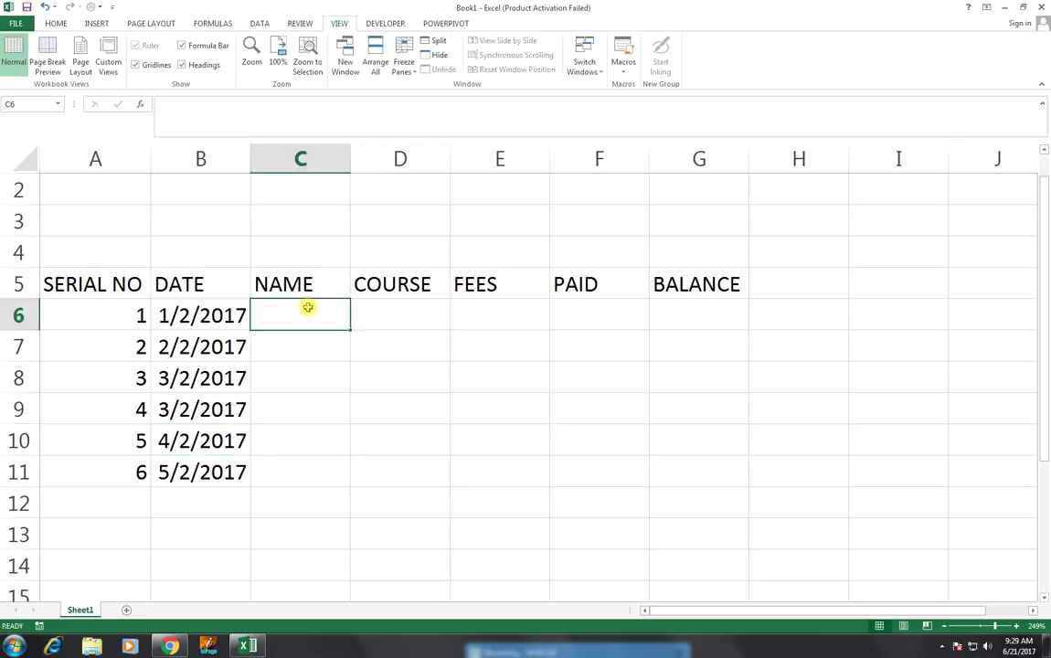
text(A)
key(BackSpace)
text(R)
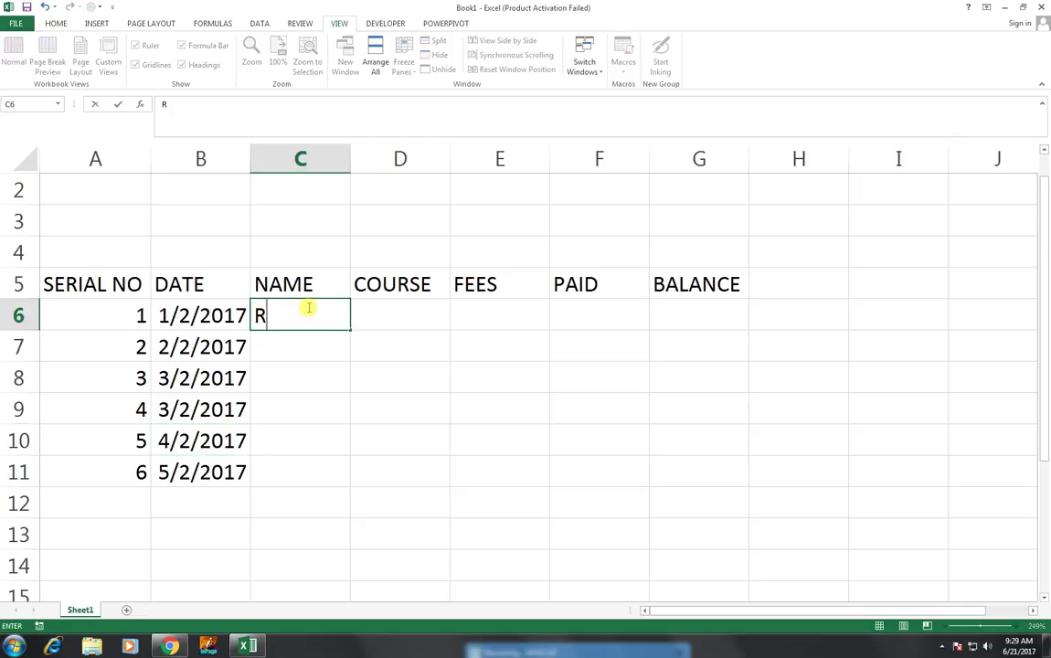
text(AZA)
key(Return)
click(344, 325)
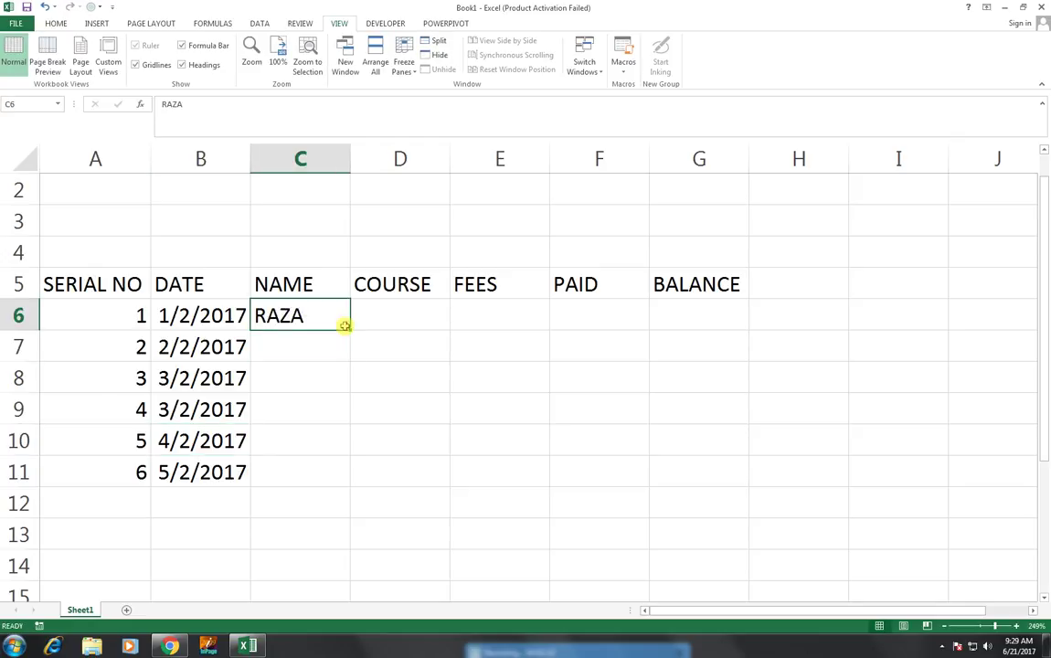
double_click(344, 325)
Step: Enter courses C-I-T, GRAPHICS and MS OFFICE in D6:D8
click(369, 329)
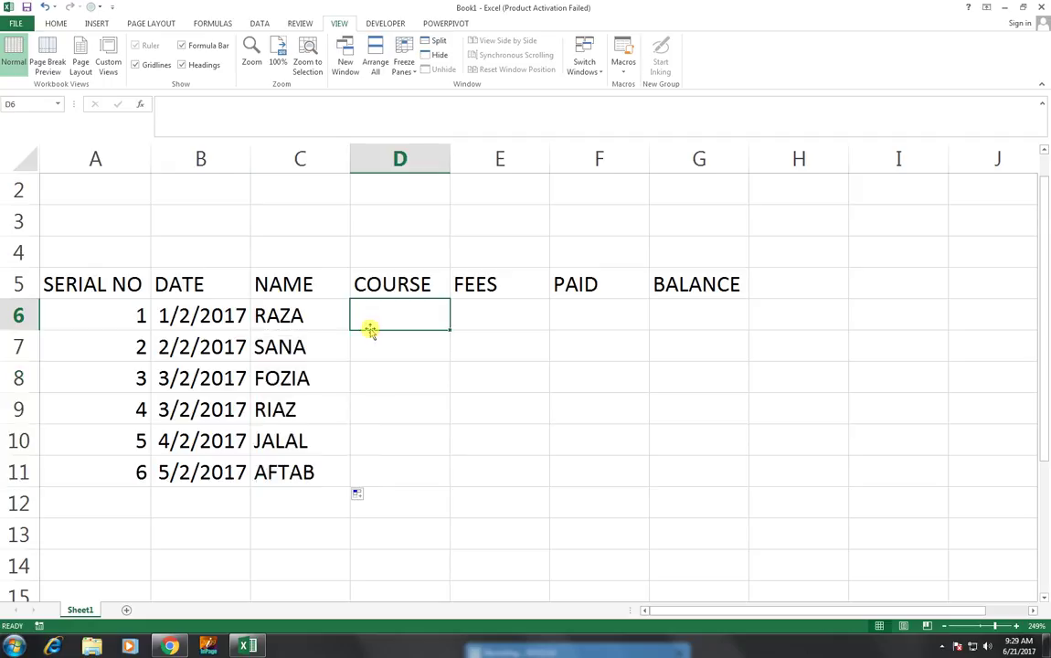
text(C-IT)
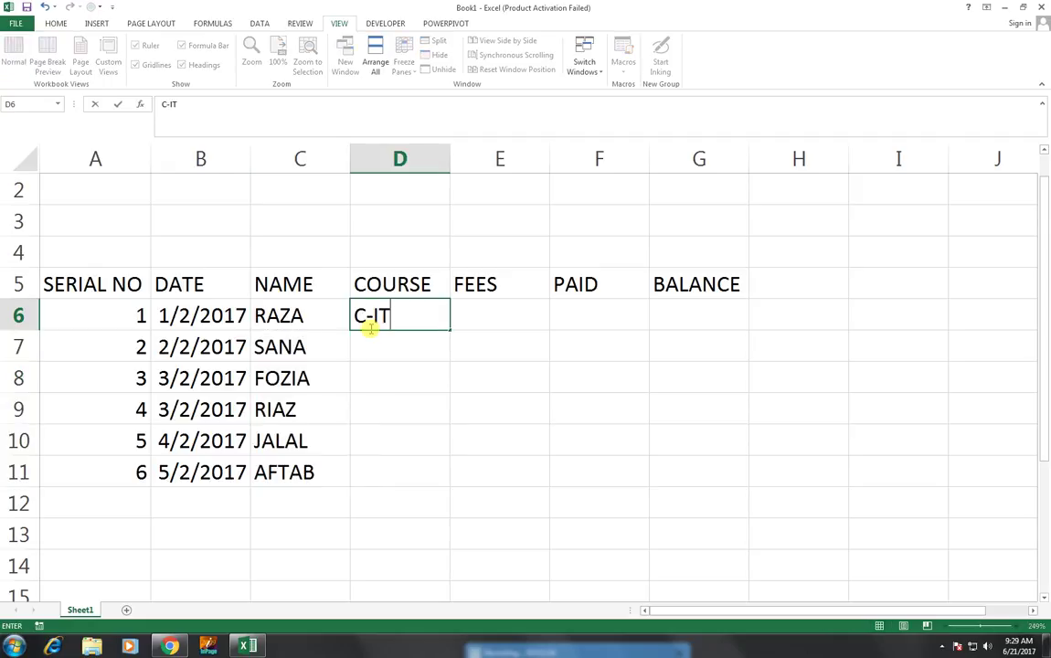
key(BackSpace)
text(-T)
key(Return)
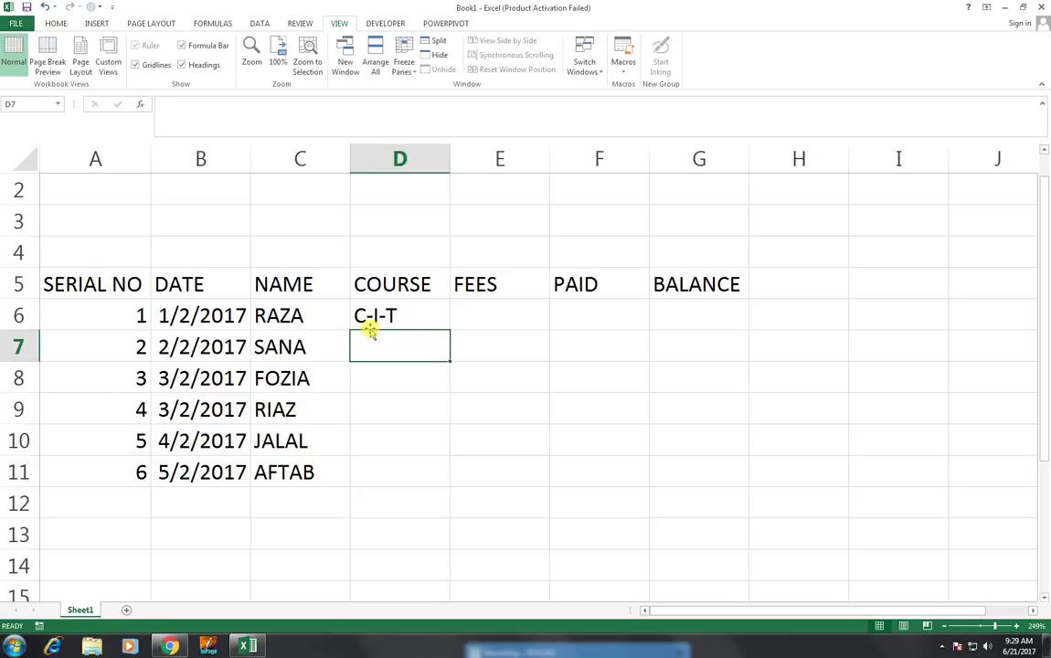
text(GRAPHI)
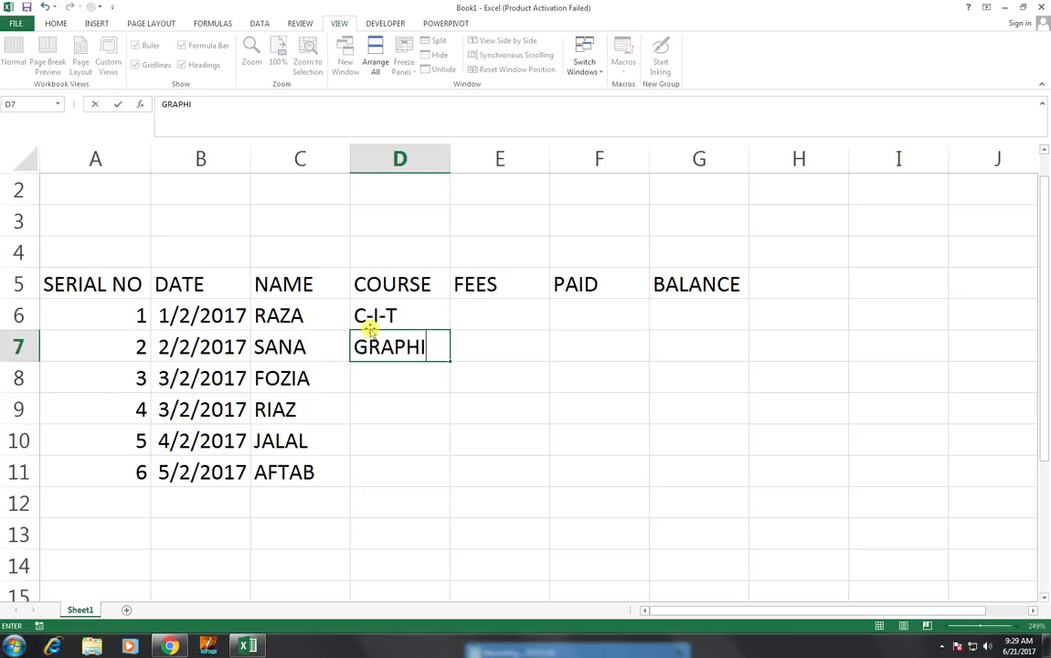
text(CS)
key(Return)
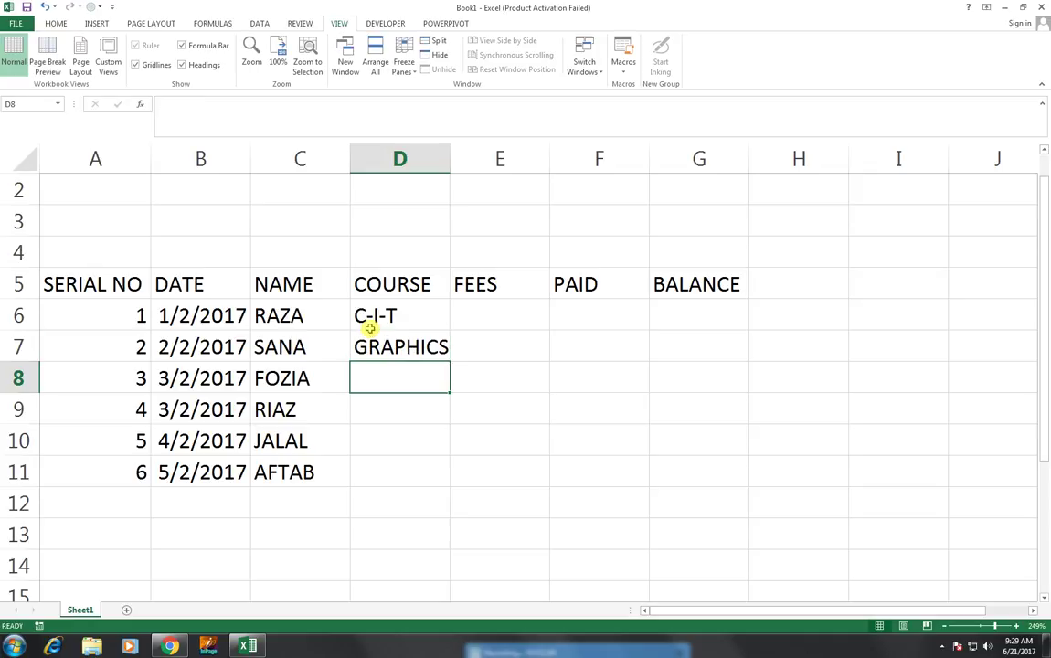
text(MS OFFI)
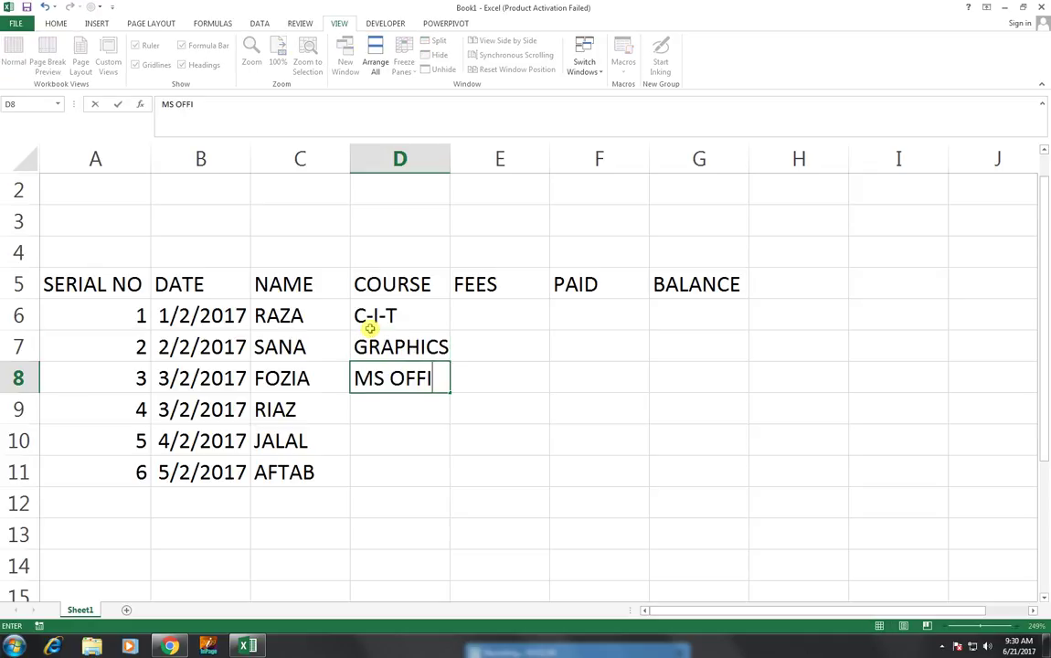
text(CE)
key(Return)
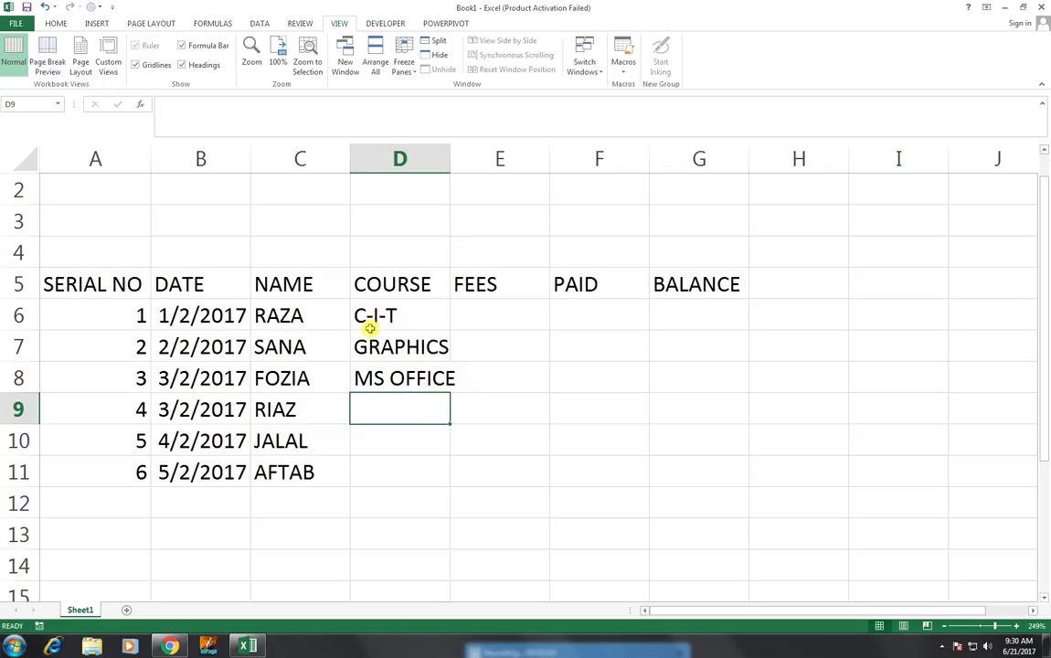
Step: Enter courses WEB DEISGN, PHOTOSHOP and FLASH in D9:D11
text(WEB DEI)
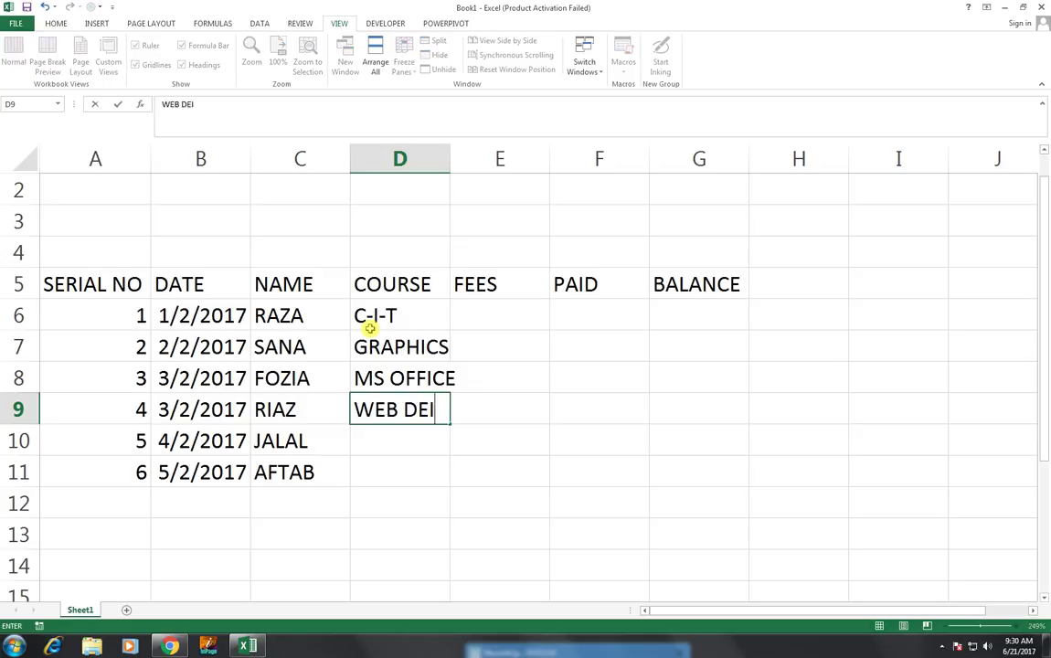
text(SGN)
key(Return)
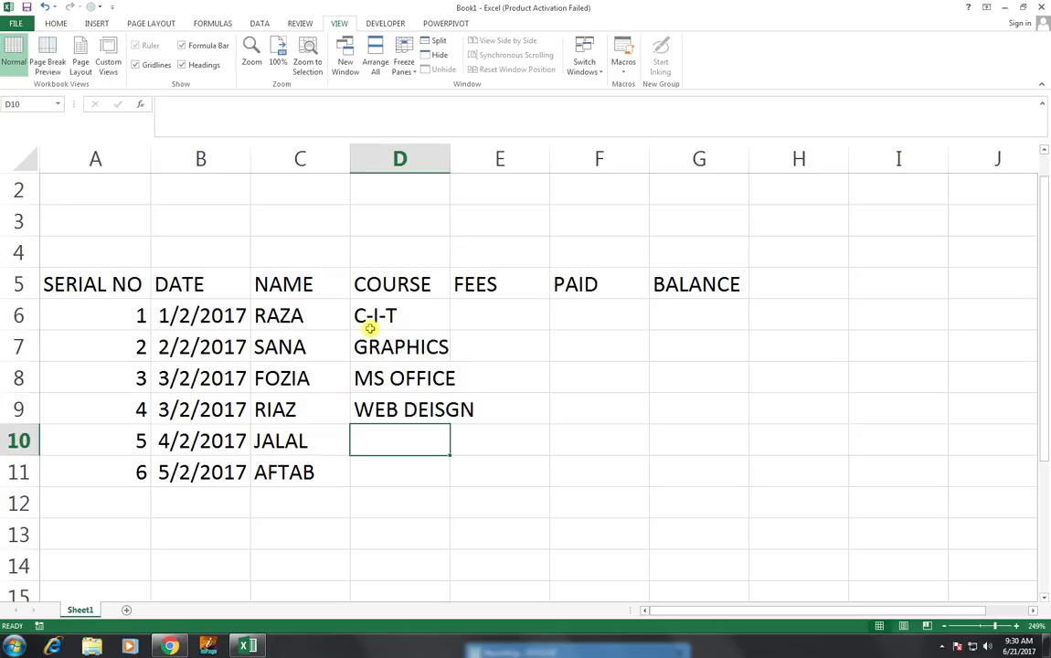
text([HTO)
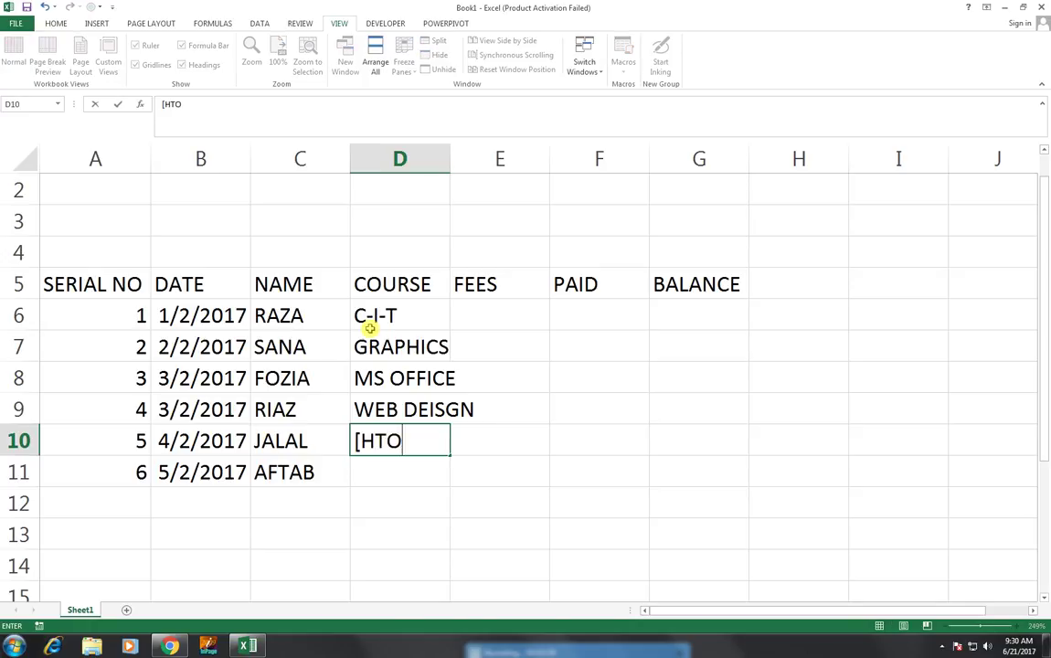
key(BackSpace)
key(BackSpace)
key(BackSpace)
key(BackSpace)
text(PH)
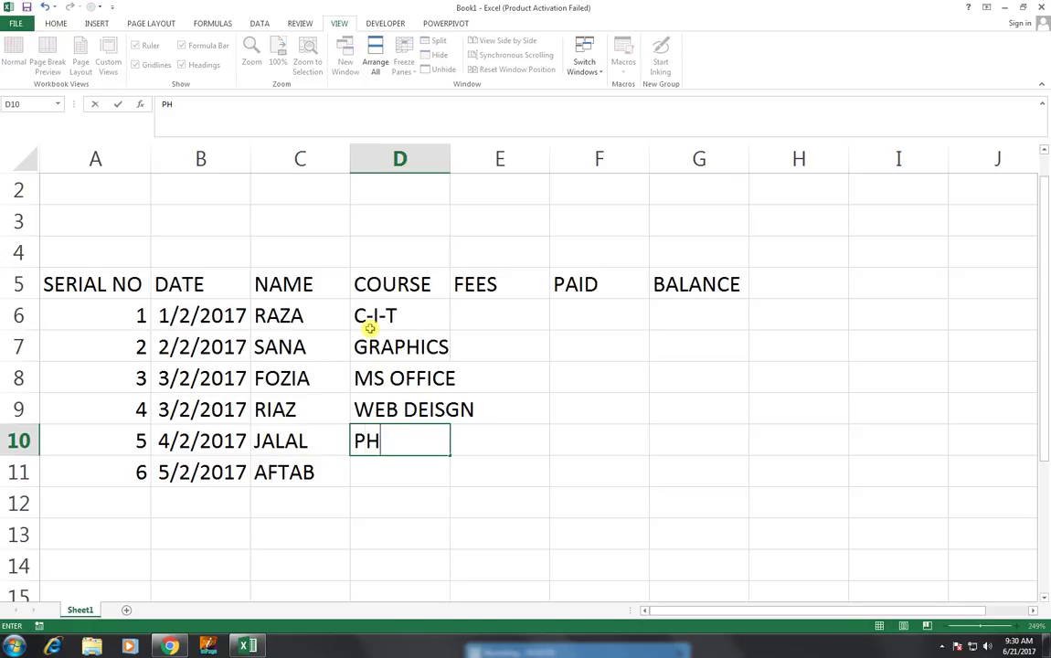
text(OTOSH)
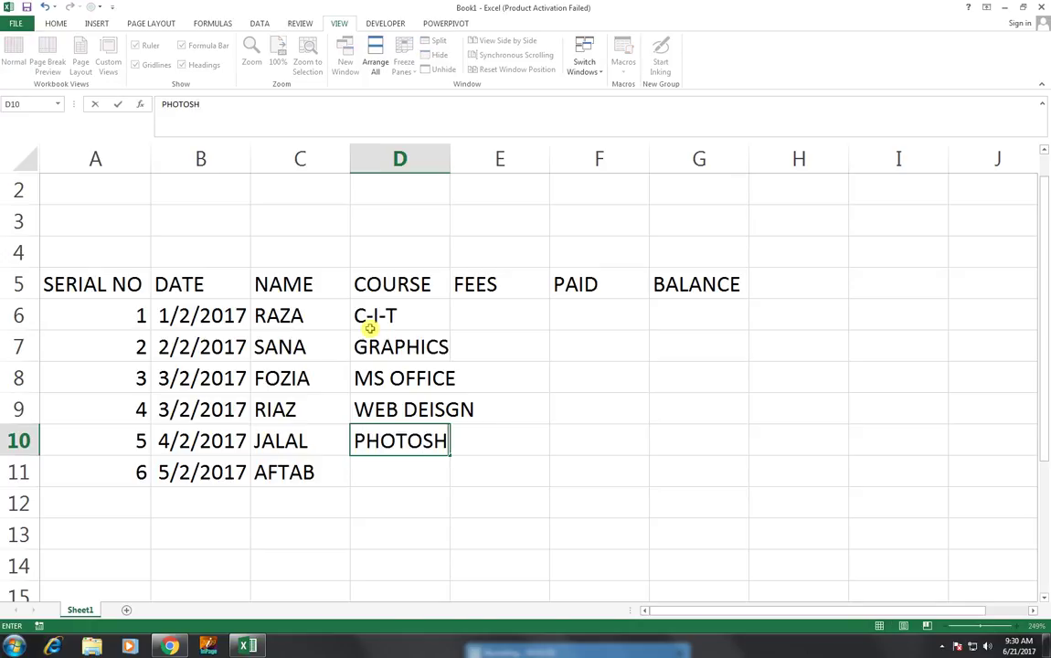
text(OP)
key(Return)
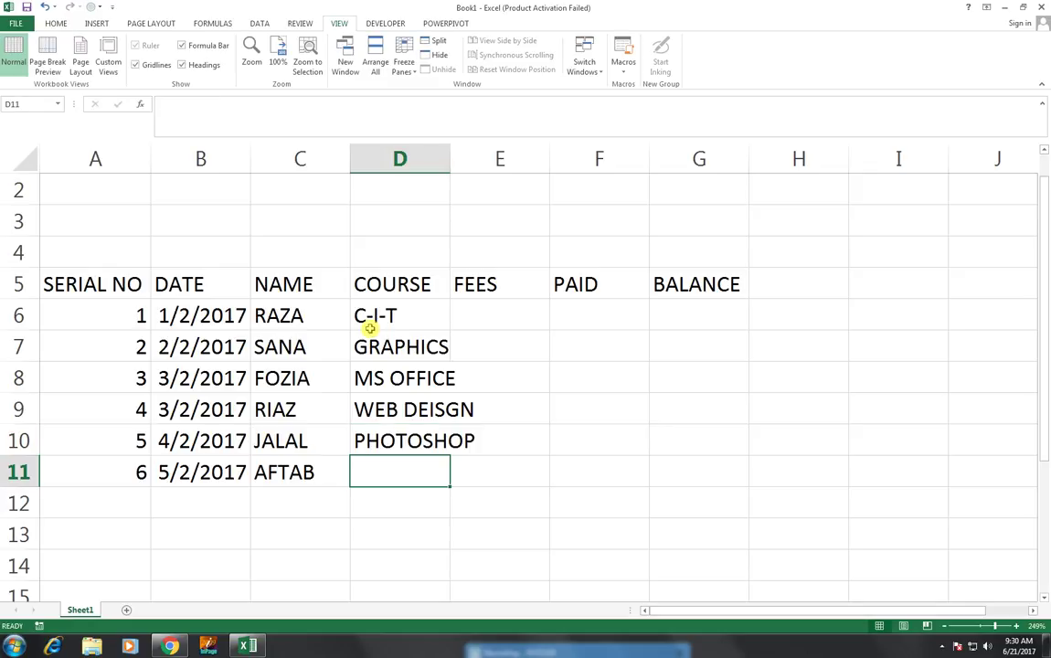
text(FLA)
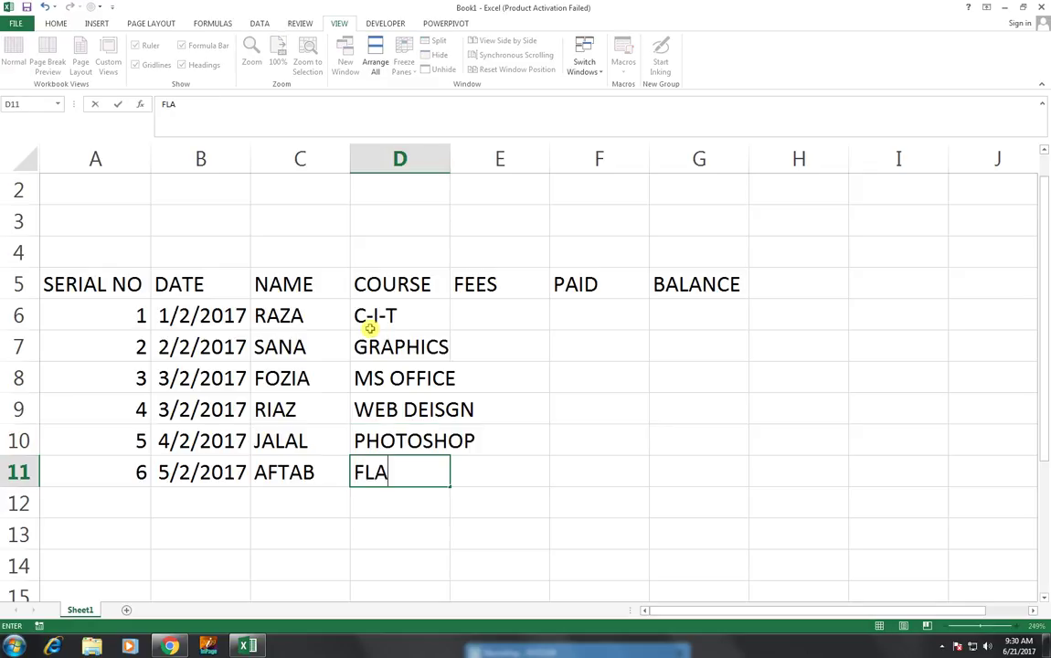
text(SH)
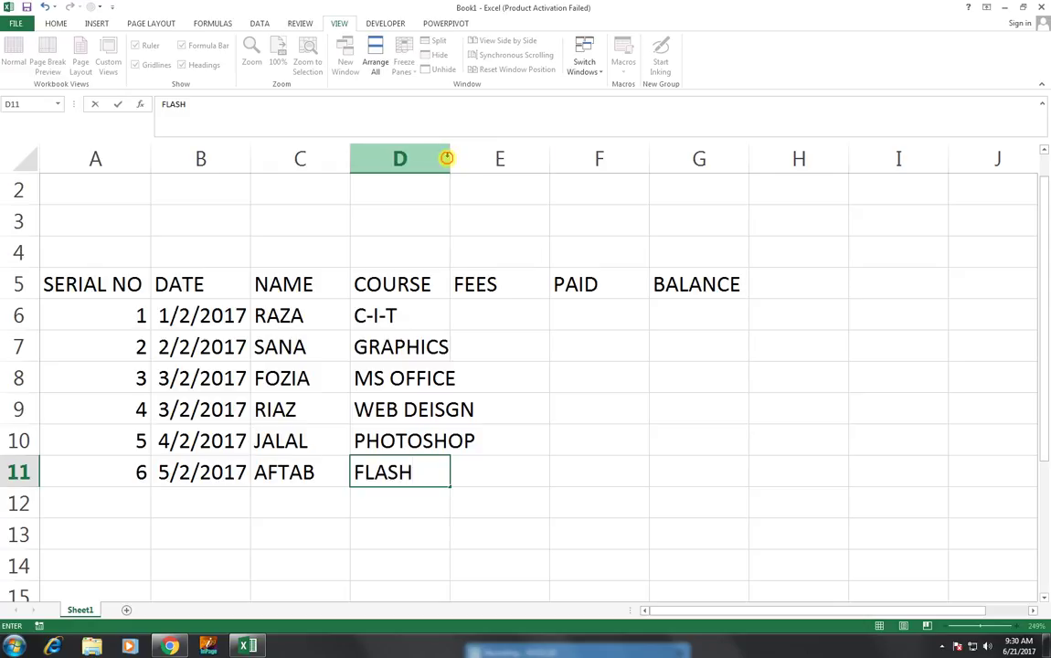
Step: Autofit column D and enter fees 2500, 3500 and 2500 in E6:E8
click(446, 158)
double_click(449, 158)
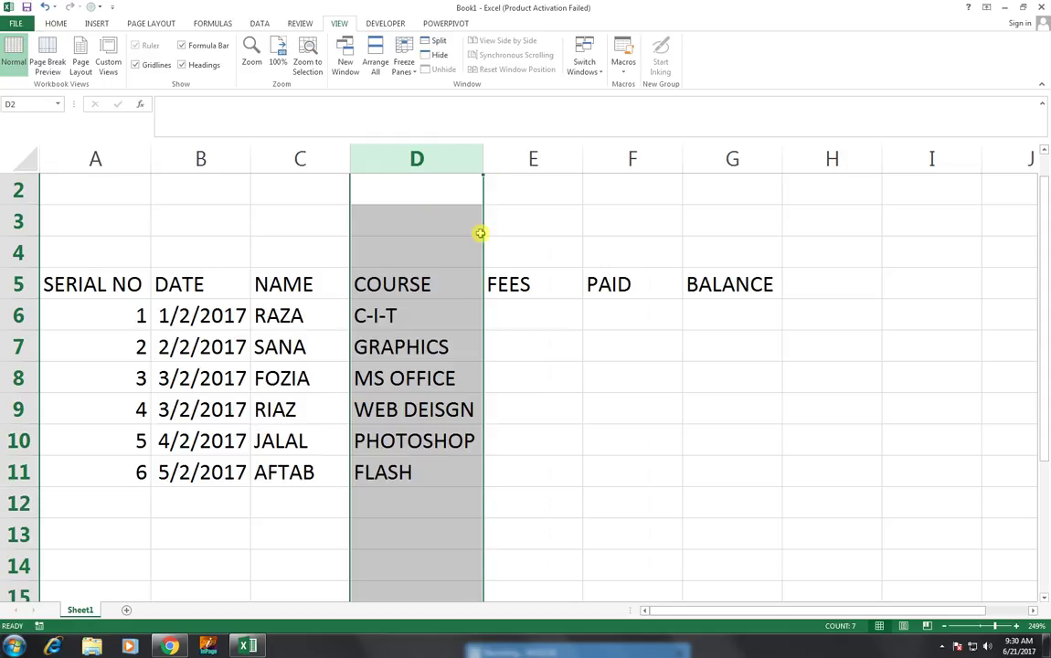
click(529, 310)
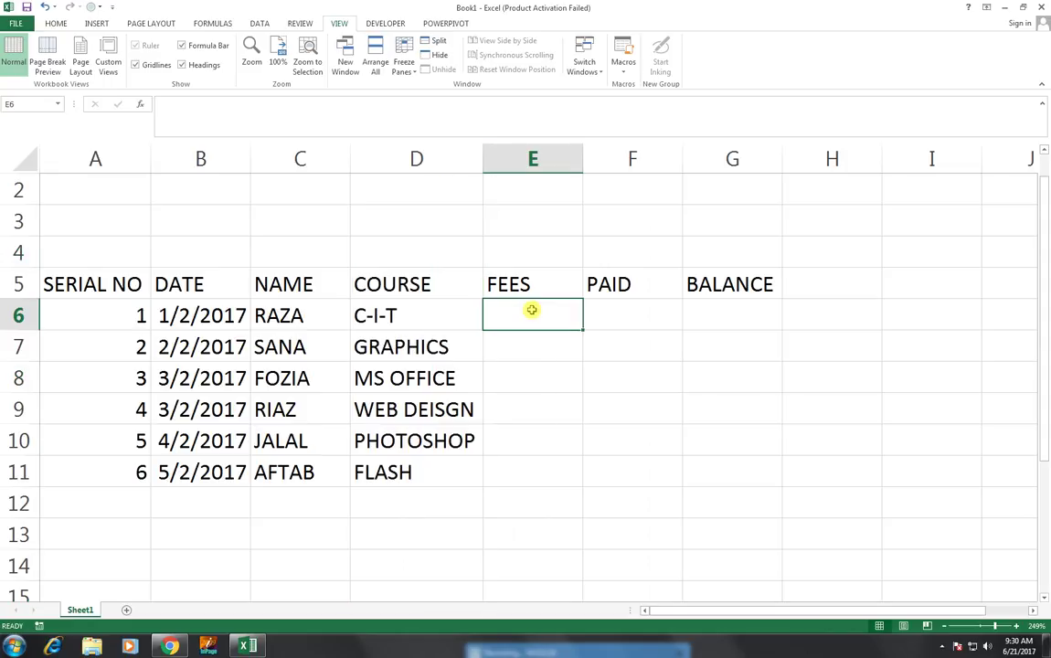
text(2500)
key(Return)
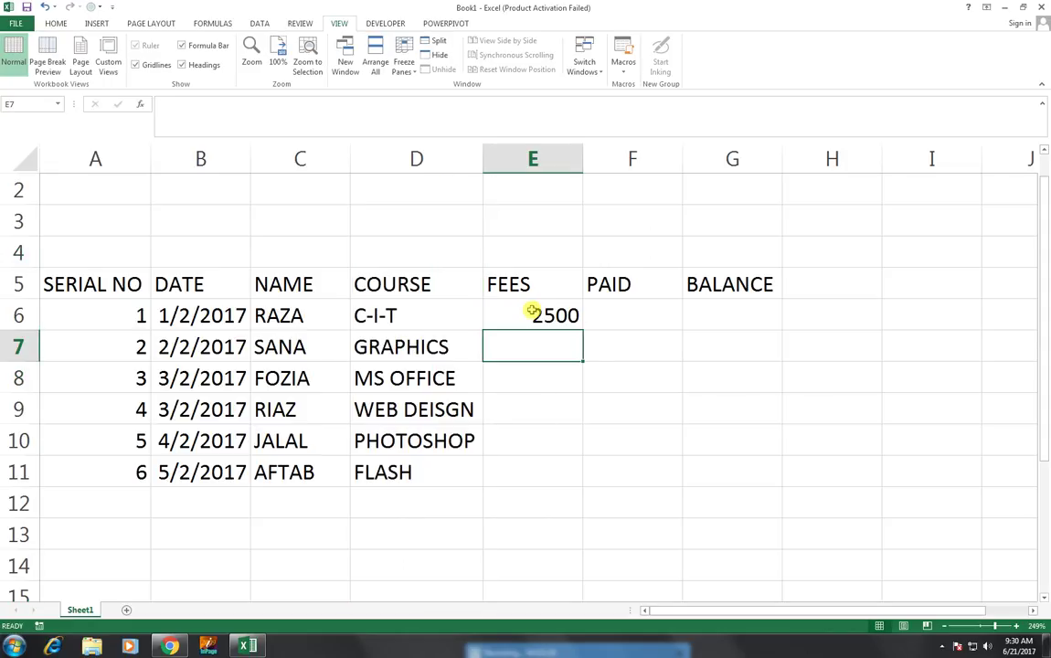
text(3500)
key(Return)
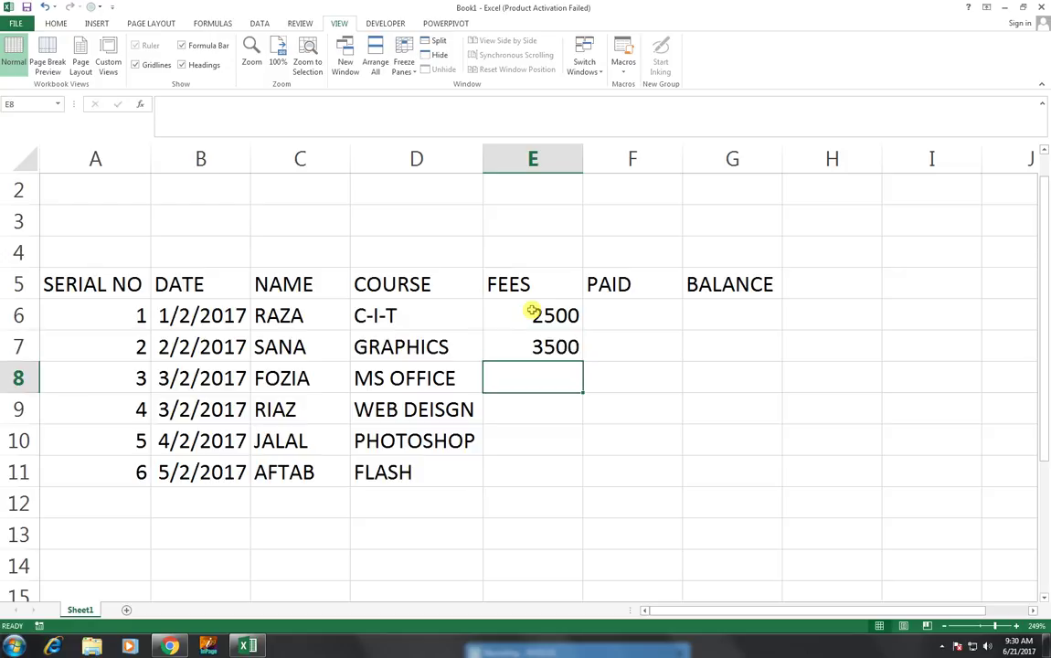
text(2500)
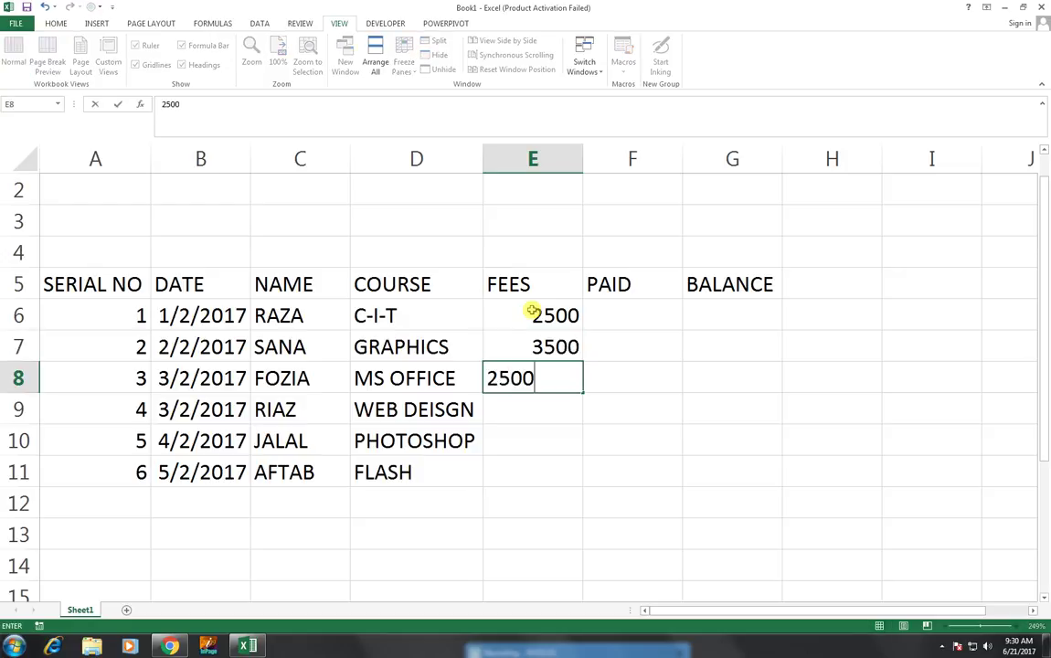
key(Return)
Step: Enter fees 3000, 5000 and 4000 in E9:E11
text(3000)
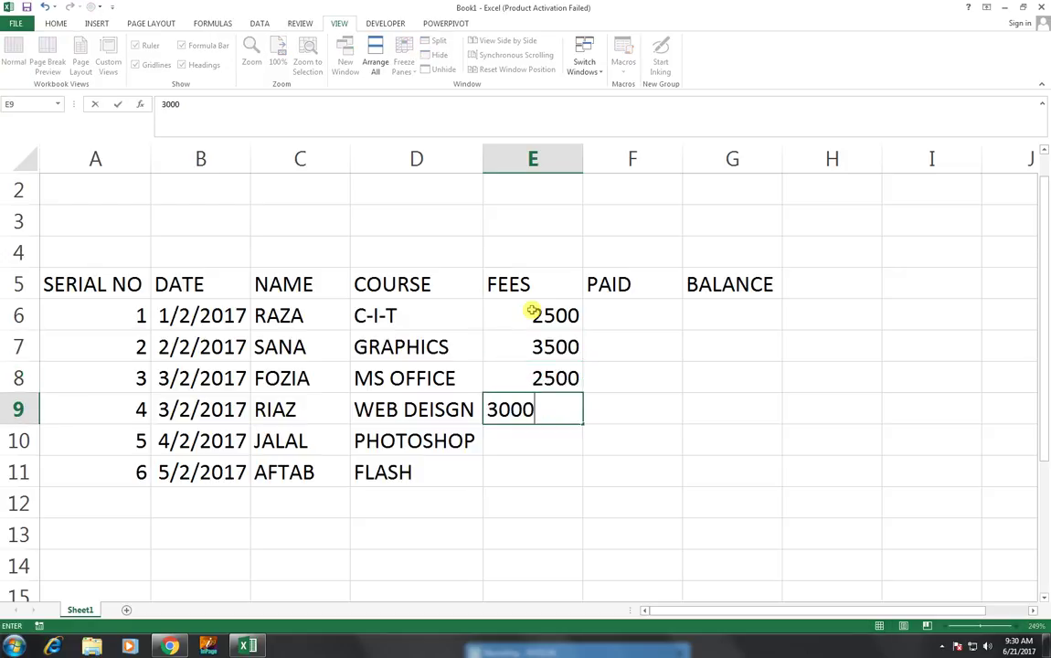
key(Return)
text(5000)
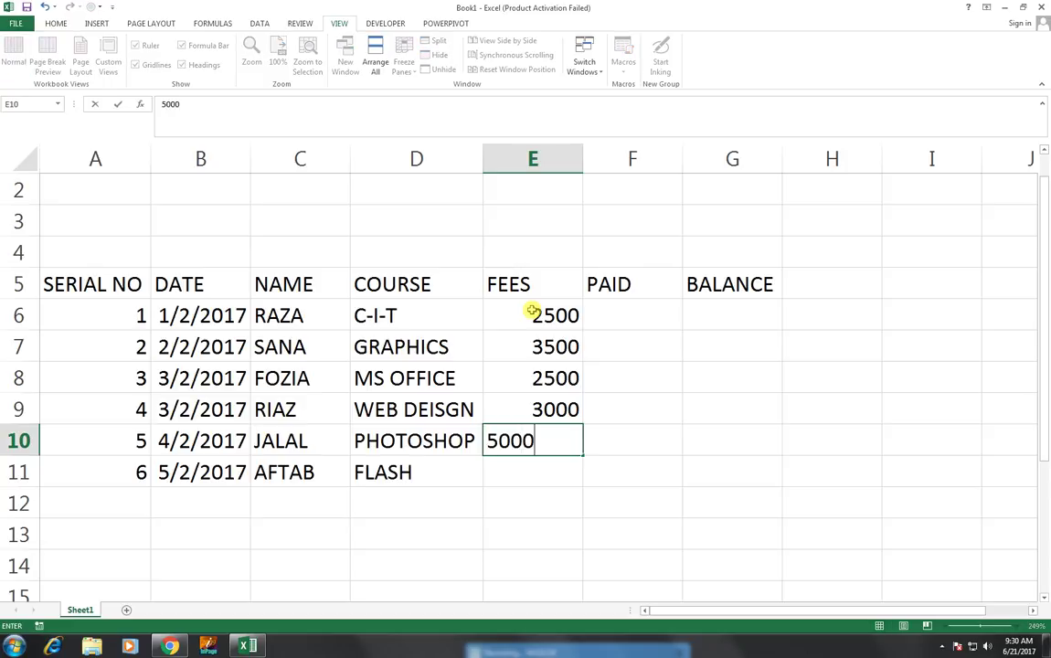
key(Return)
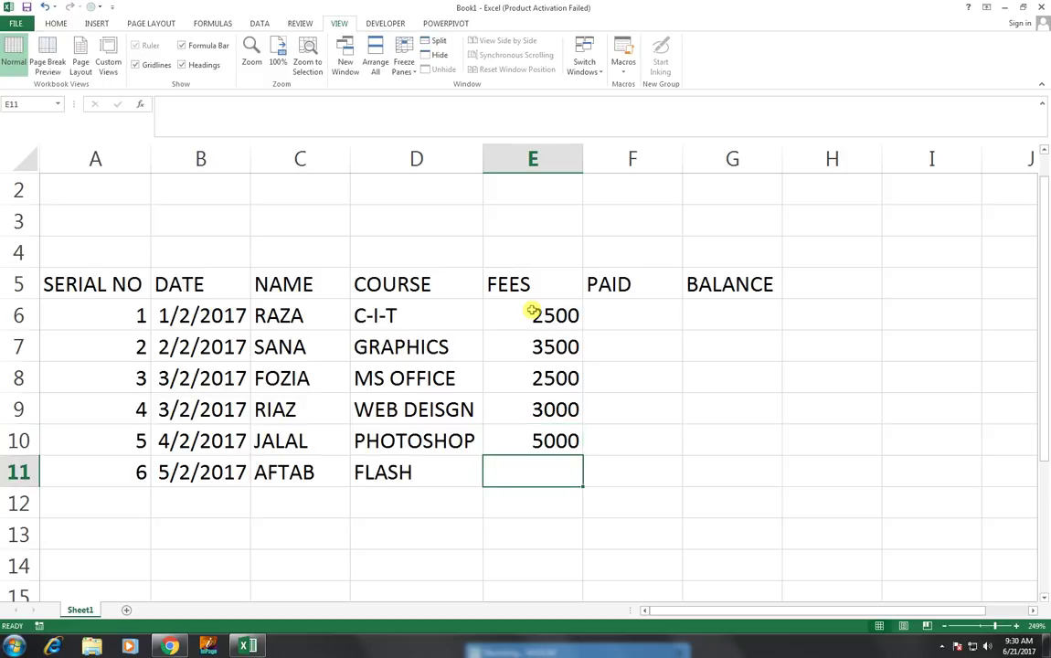
text(4000)
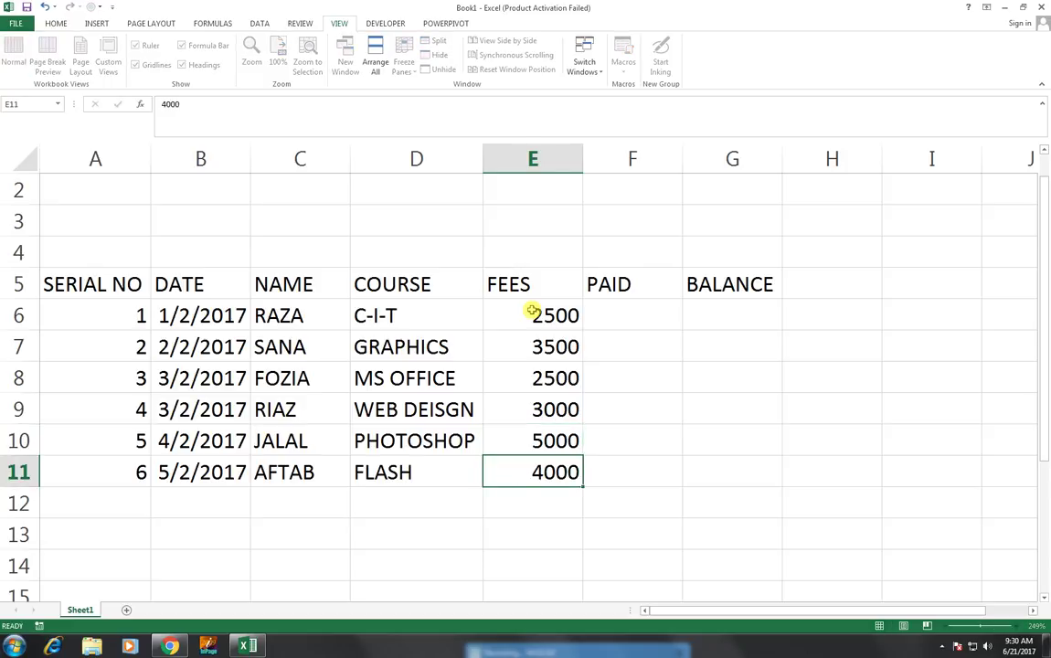
key(Right)
key(Up)
key(Up)
key(Up)
key(Up)
key(Up)
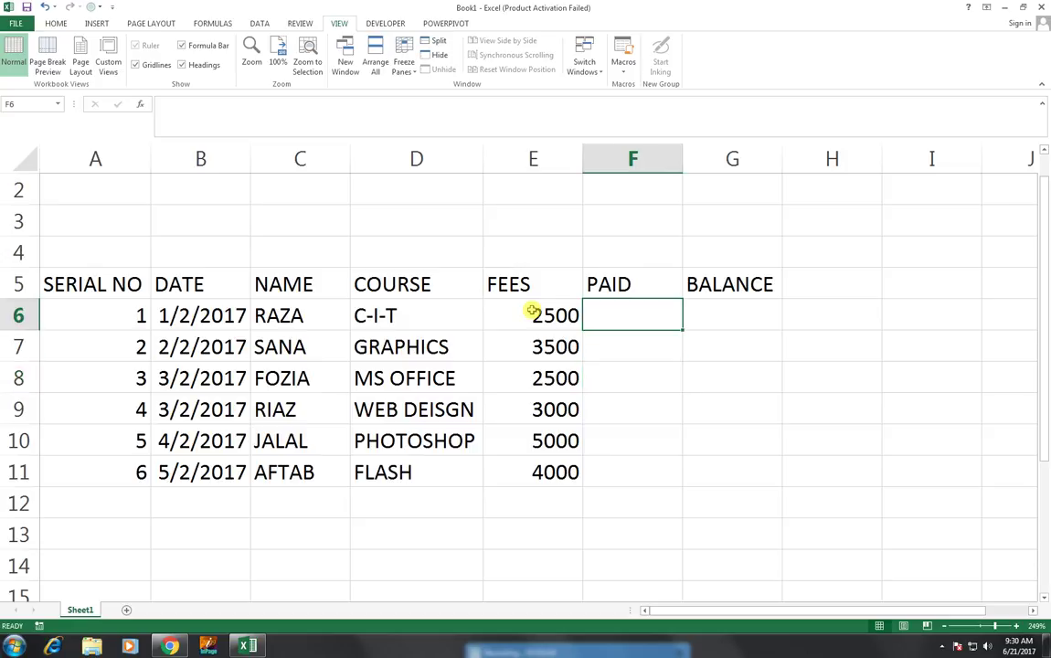
Step: Enter paid amounts of 1500 in F6 and 2000 in F11
text(1500)
key(Return)
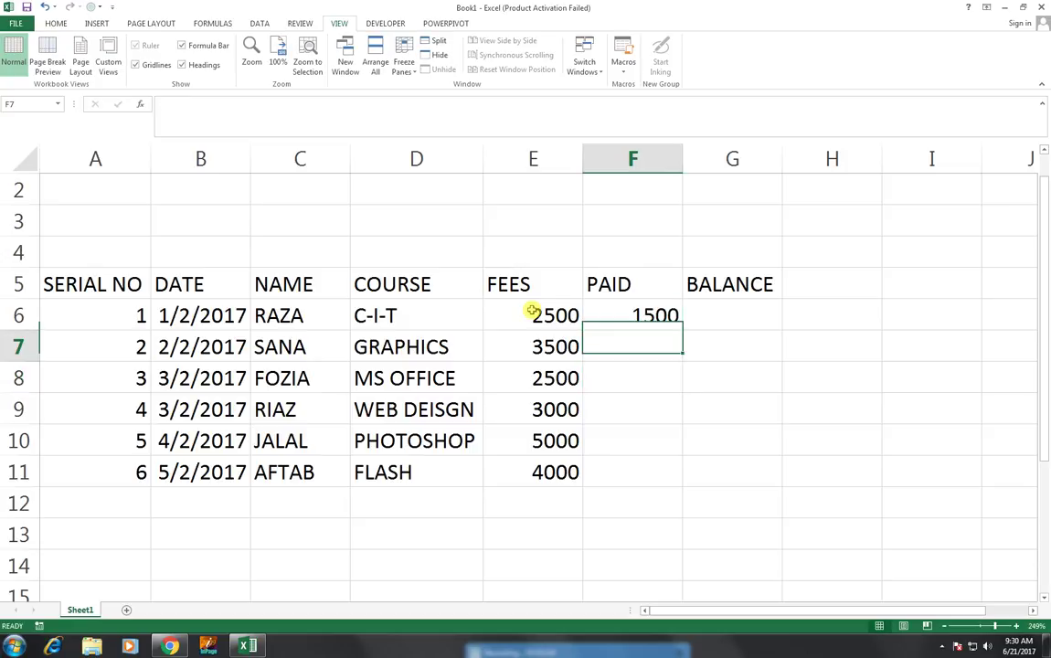
key(Down)
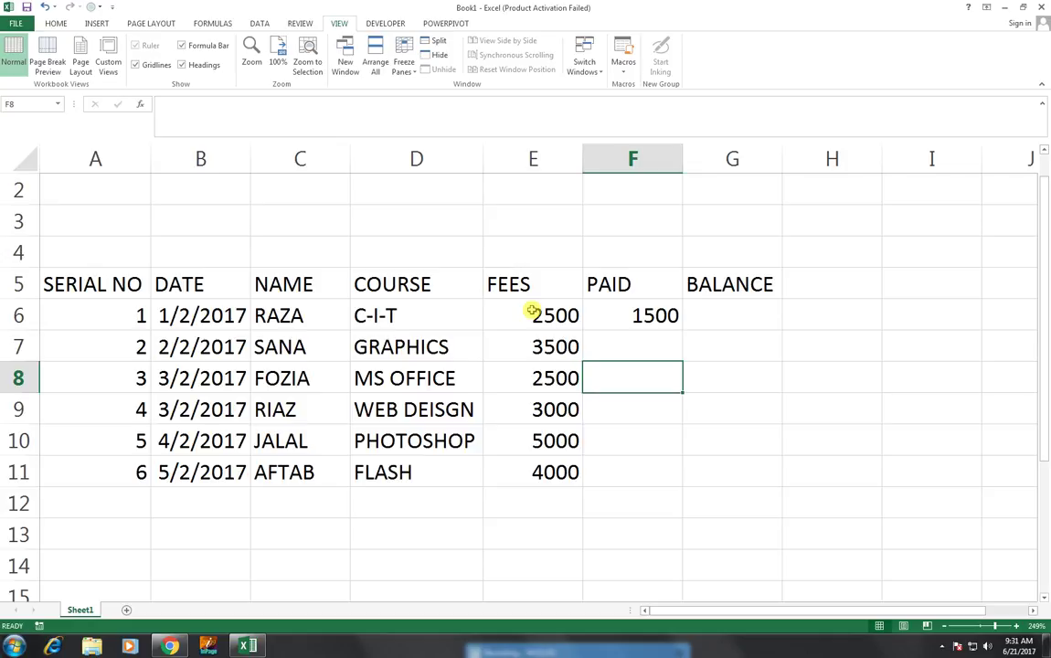
key(Down)
key(Down)
key(Down)
key(Down)
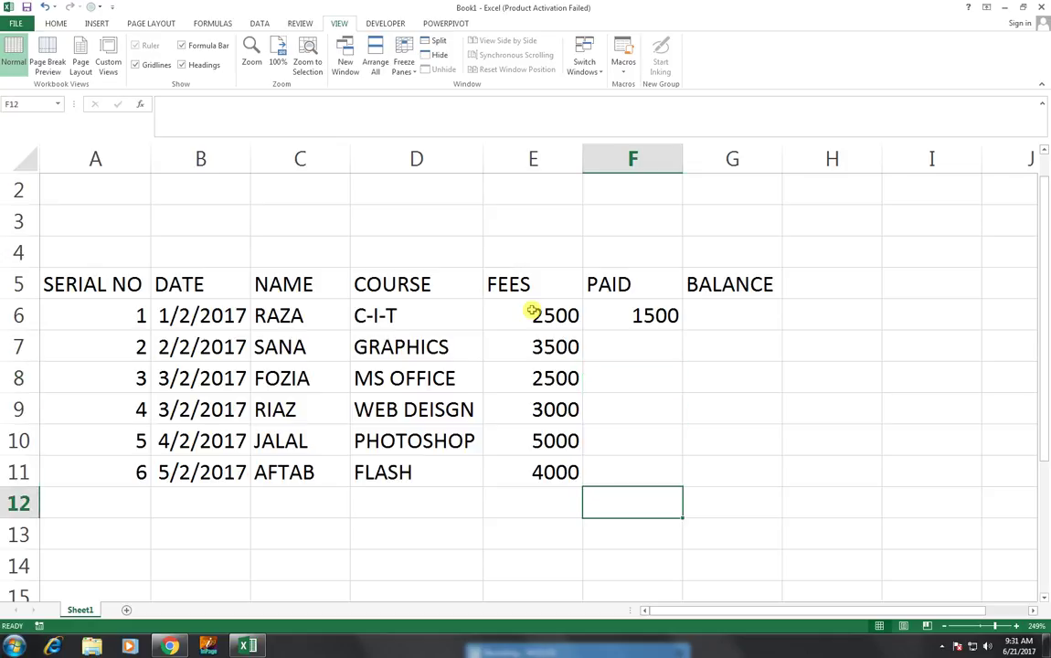
key(Up)
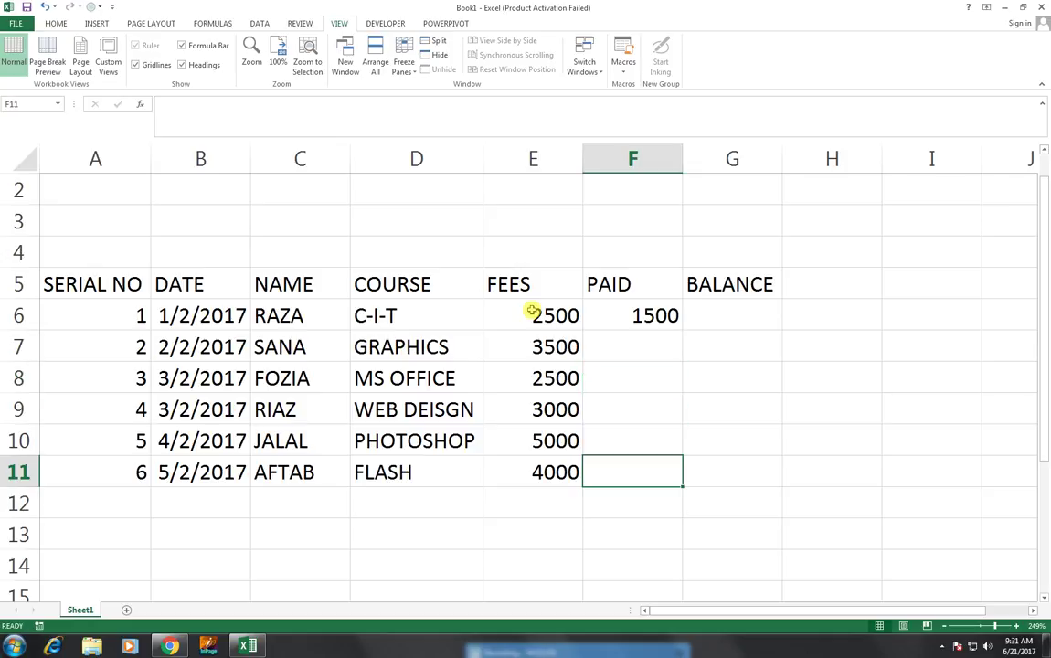
text(200)
key(Return)
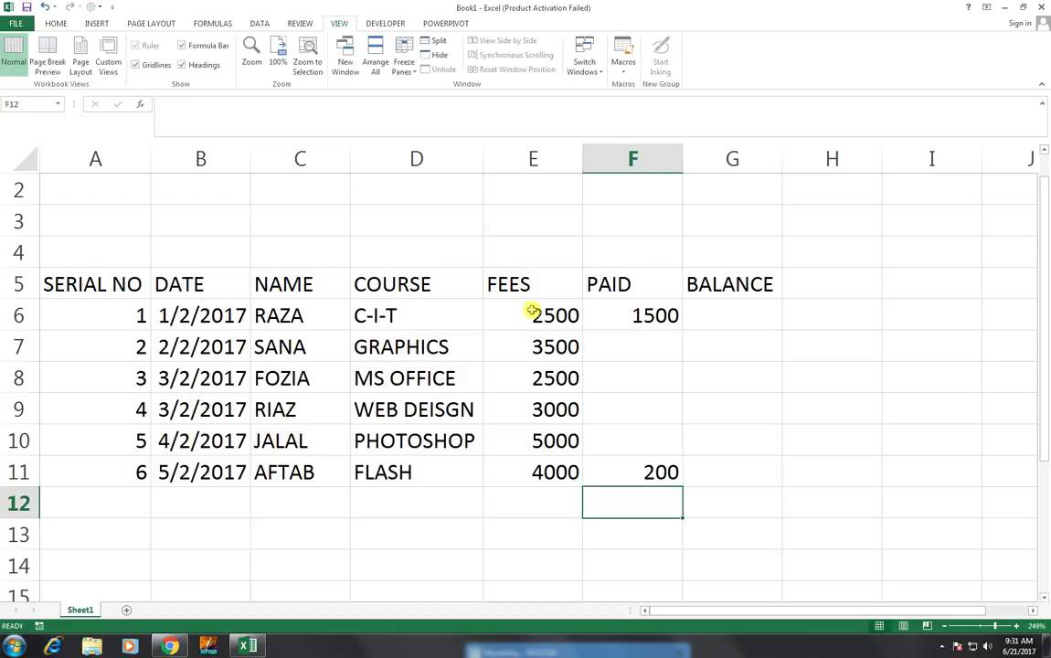
key(Up)
key(F2)
key(BackSpace)
text(0)
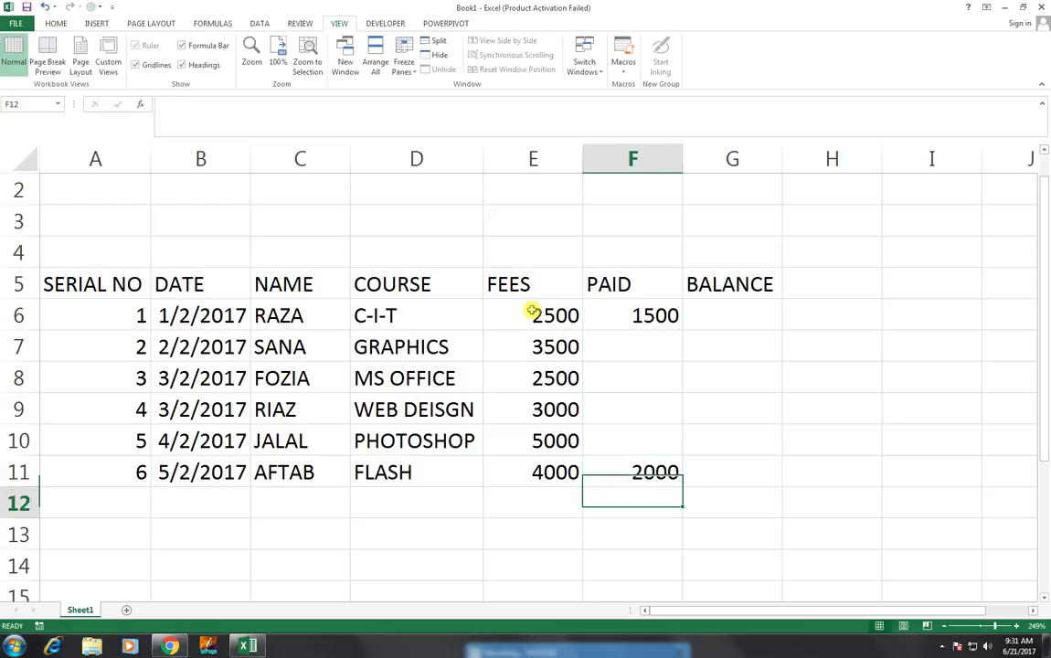
key(Up)
key(Up)
key(Up)
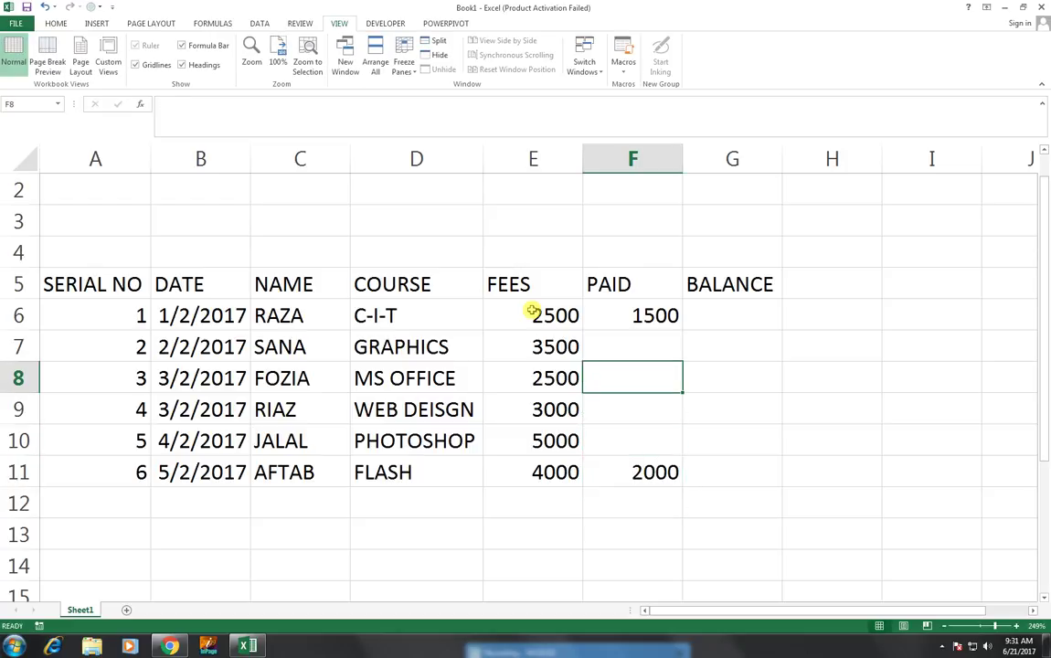
Step: Enter 1500 as the paid amount in F8
text(1500)
key(Return)
key(Right)
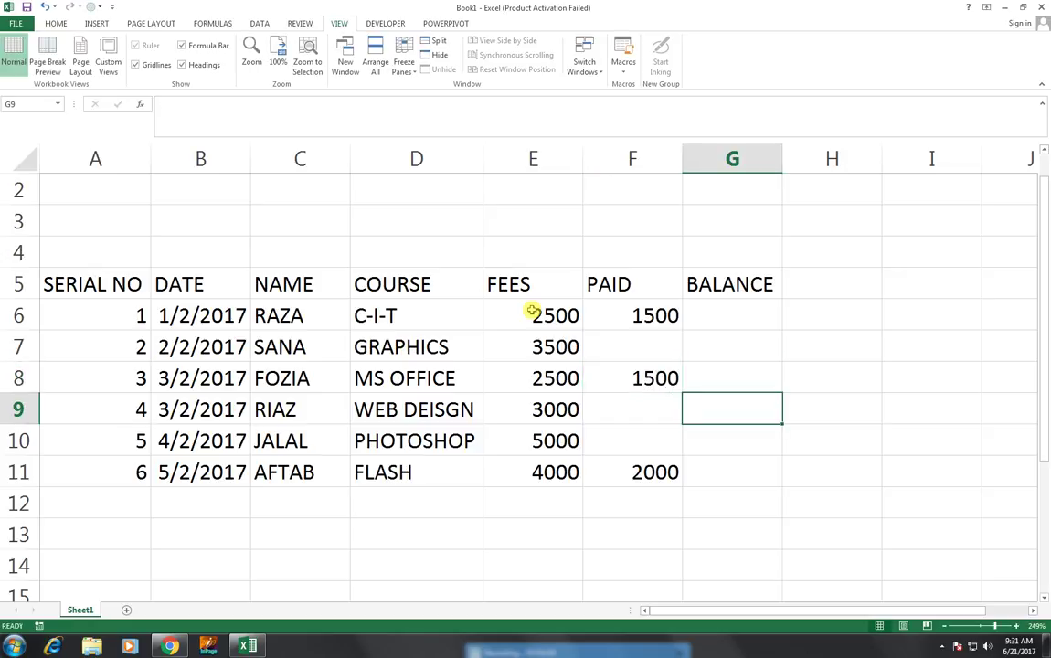
key(Up)
key(Up)
key(Up)
Step: Enter the balance formula =E6-F6 in G6
text(=)
key(Left)
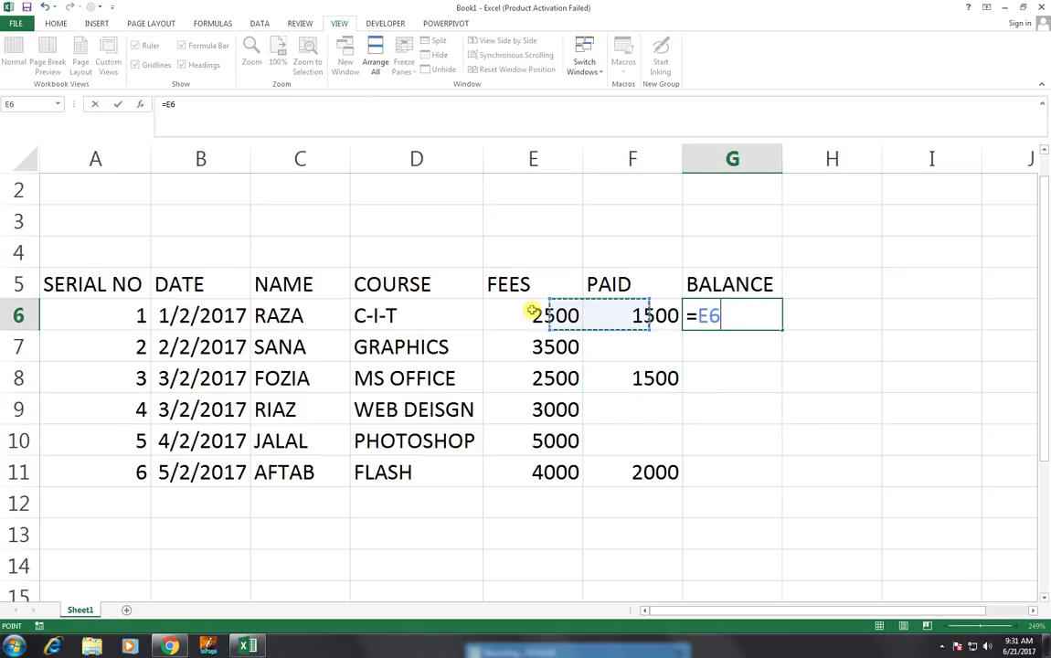
key(Left)
text(-)
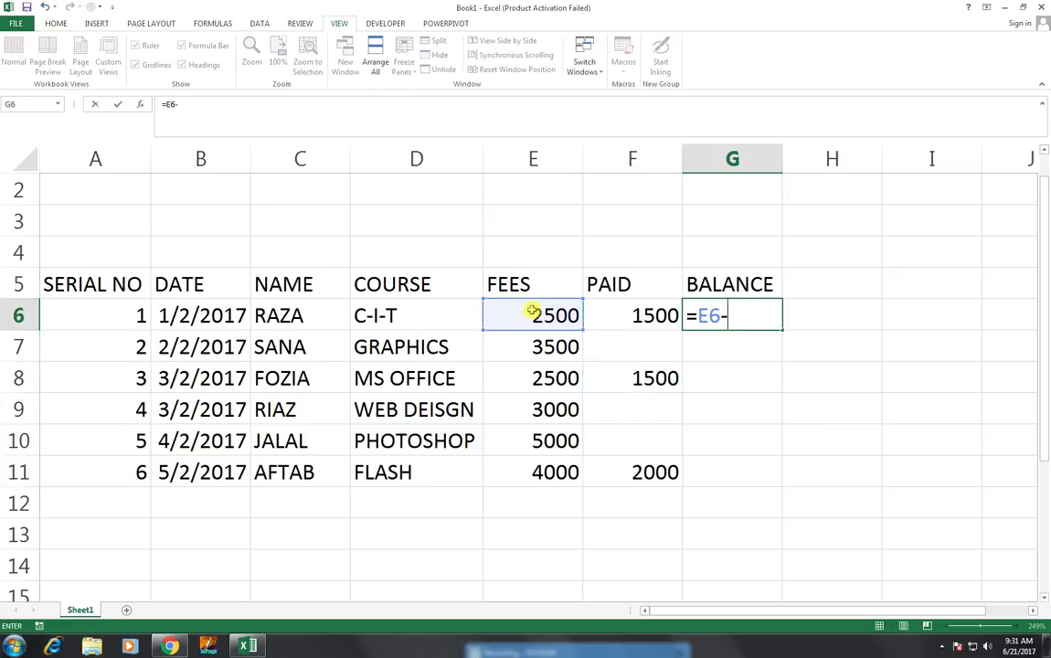
key(Left)
key(Return)
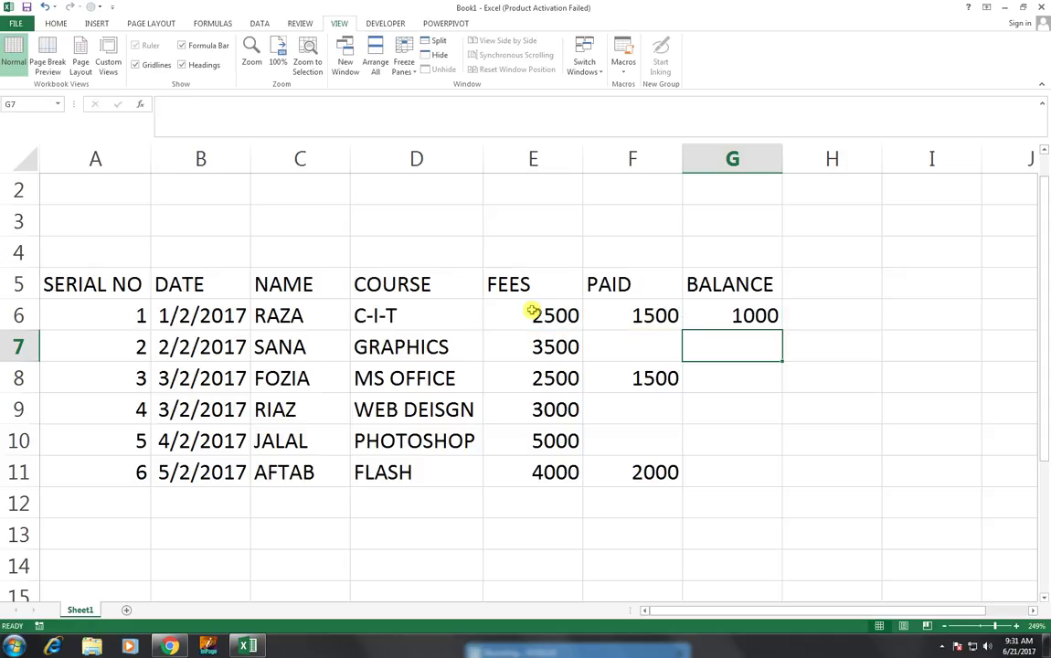
Step: Fill the balance formula from G6 down to G11 and check the copies
click(739, 311)
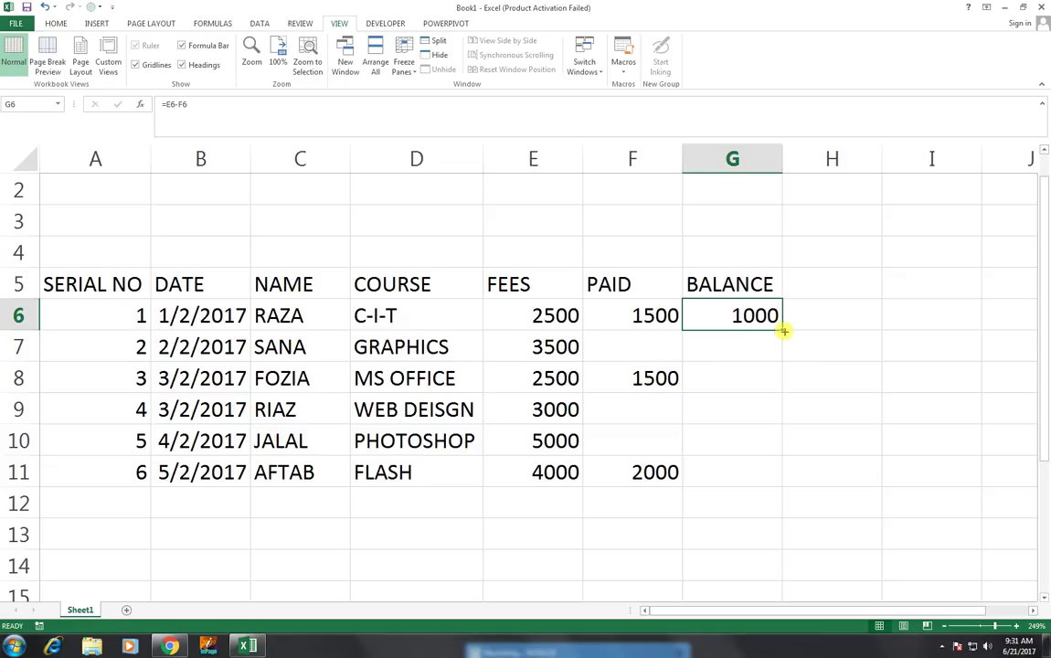
drag(783, 332, 780, 478)
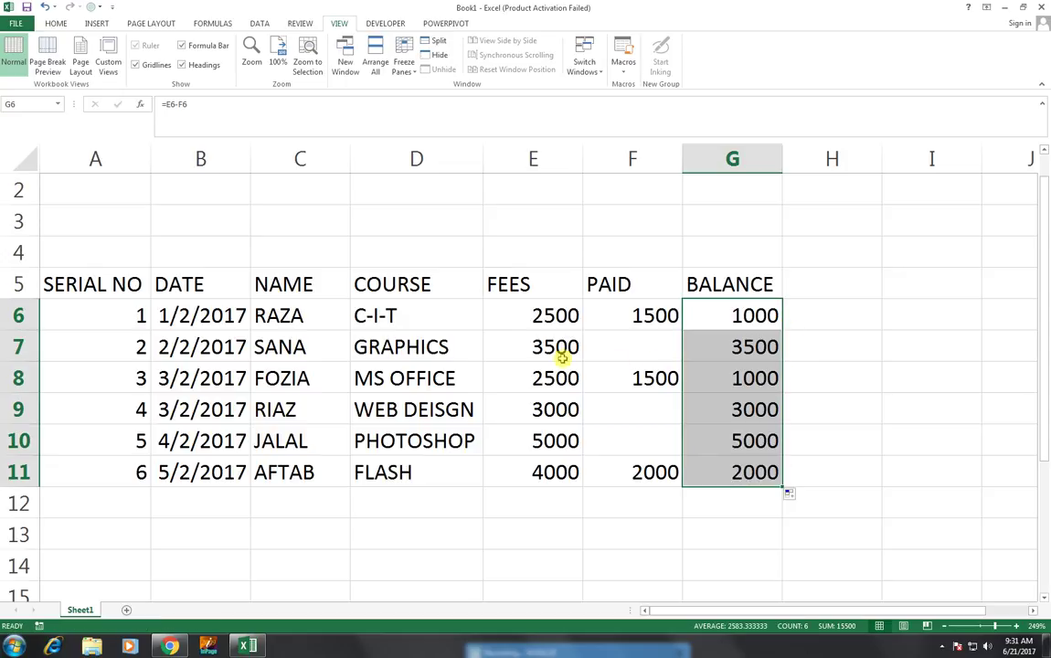
click(761, 347)
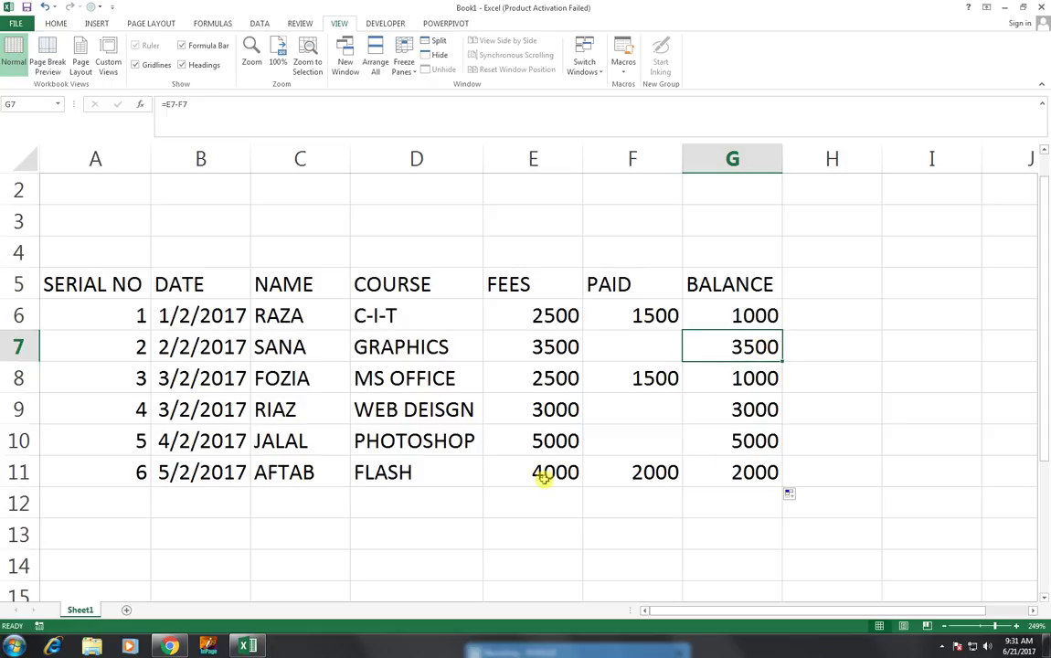
click(702, 407)
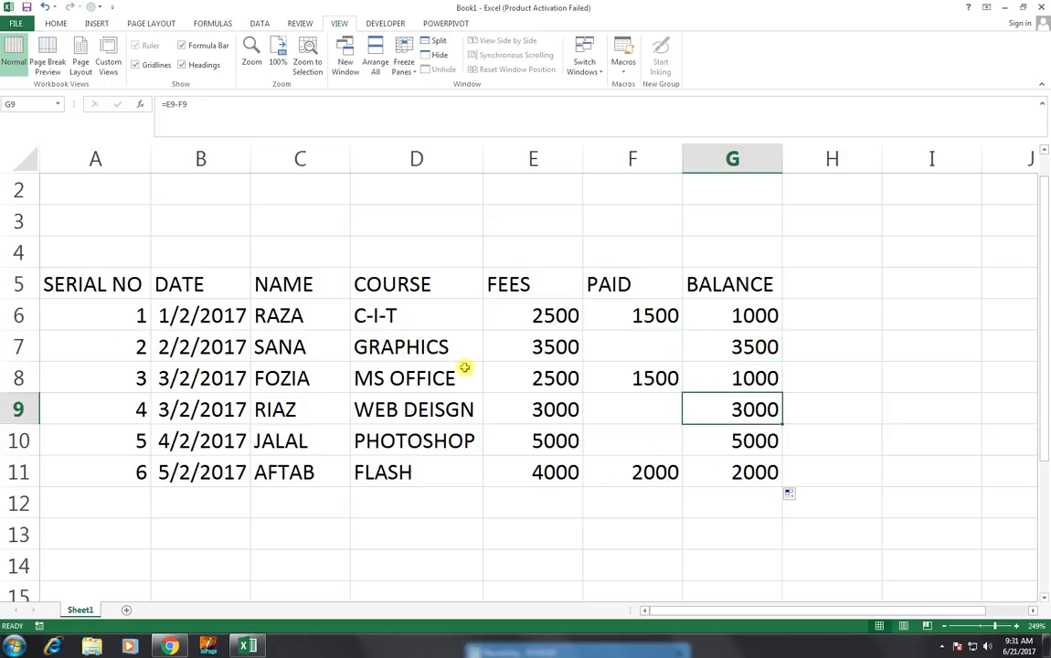
Step: Apply All Borders to the table range A5:G11
mouse_move(98, 284)
mouse_down()
mouse_move(414, 404)
mouse_move(727, 467)
mouse_up()
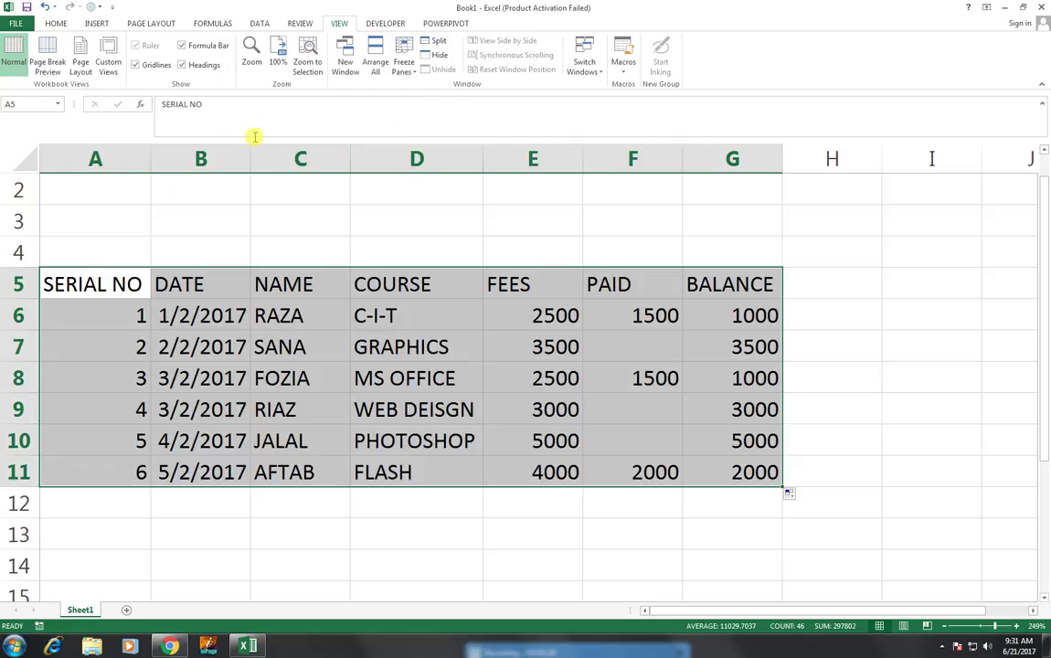
click(58, 24)
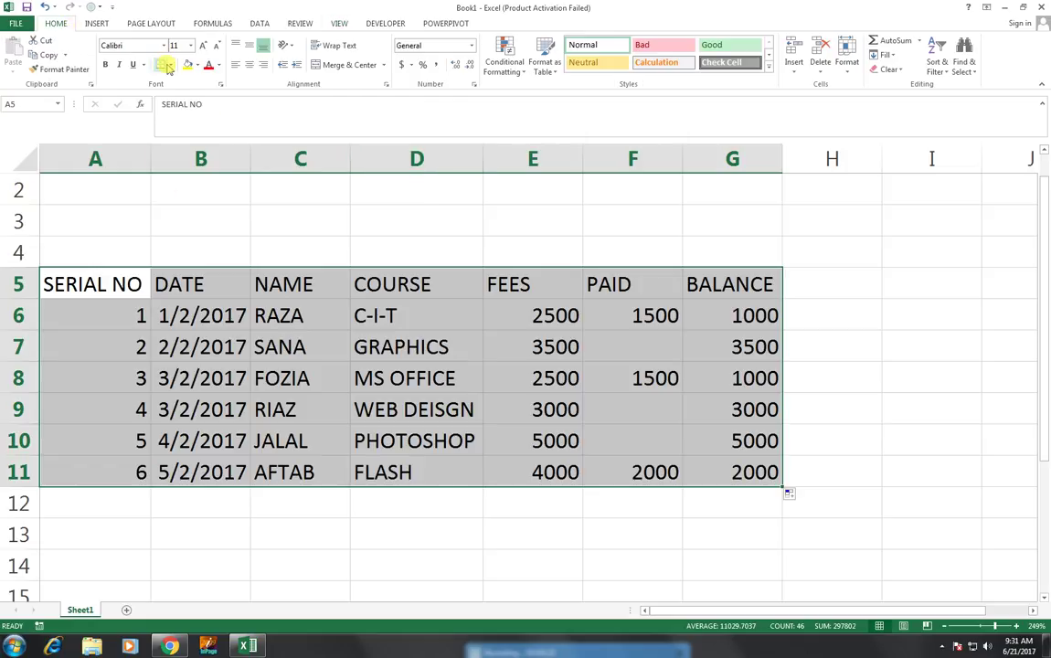
click(170, 65)
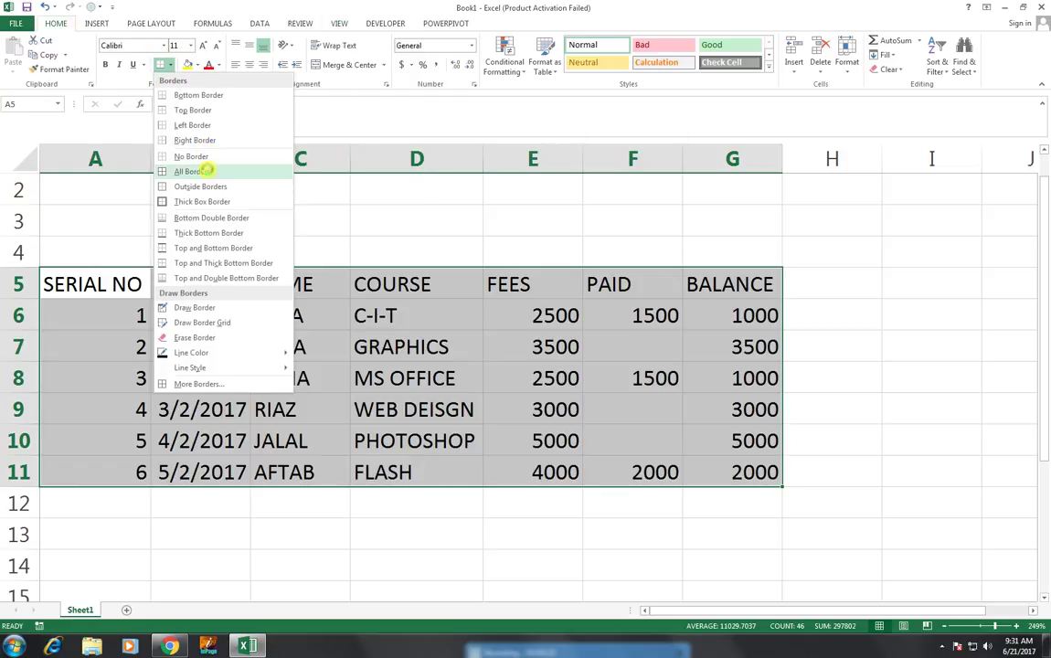
click(209, 170)
Step: Add a thick box border around the table and center its contents
click(168, 65)
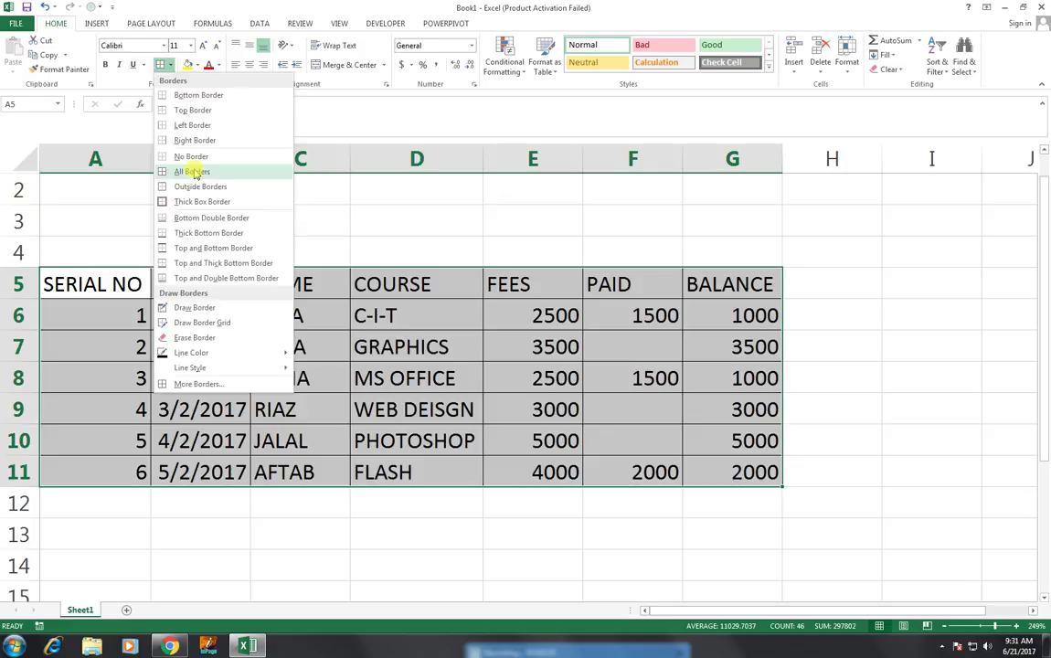
click(203, 201)
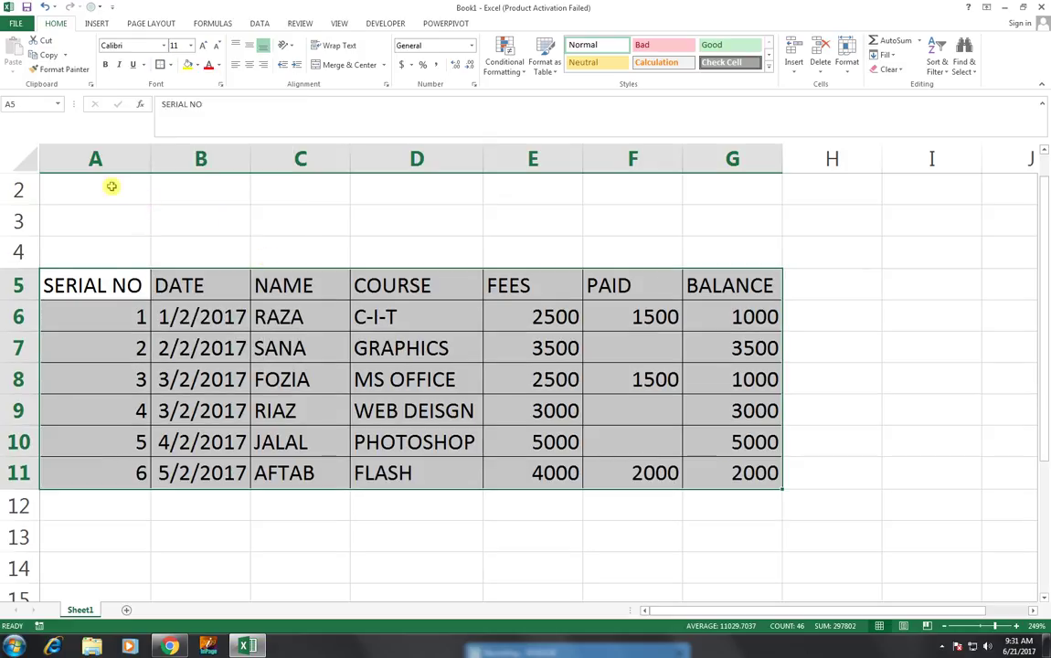
click(248, 64)
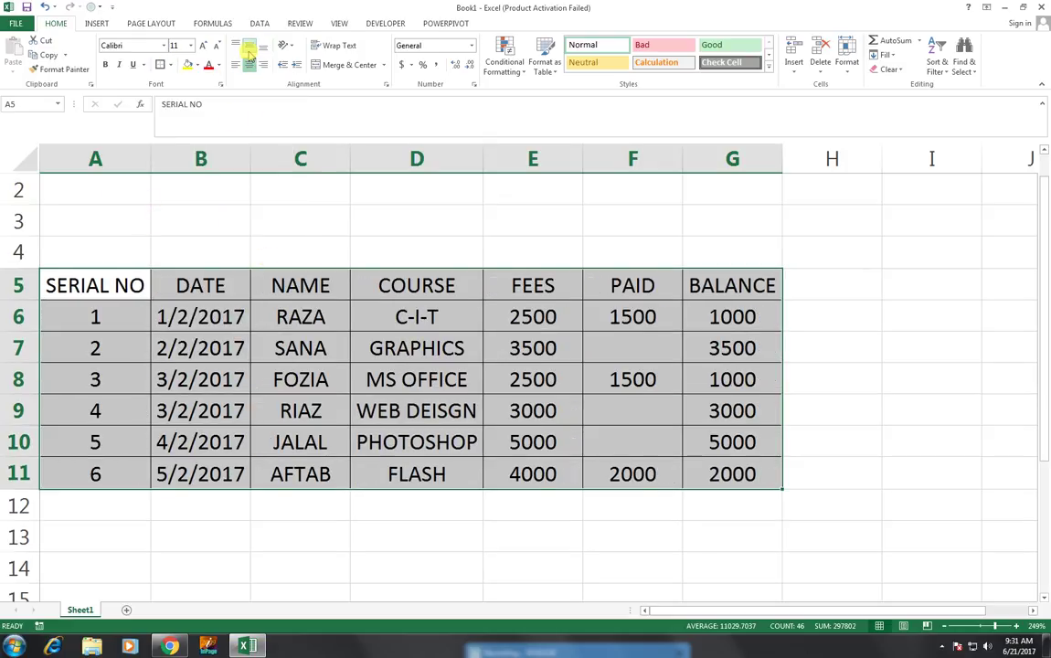
drag(144, 189, 772, 256)
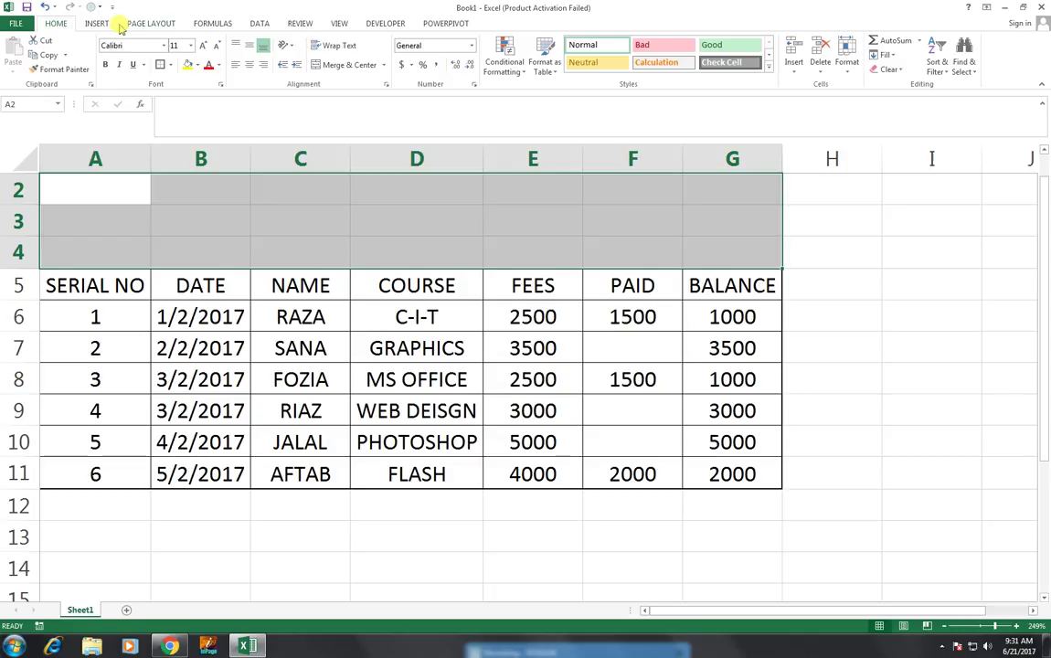
Step: Merge and center A2:G4 and enter the title FEE SCHEDULE
click(365, 68)
text(FEE)
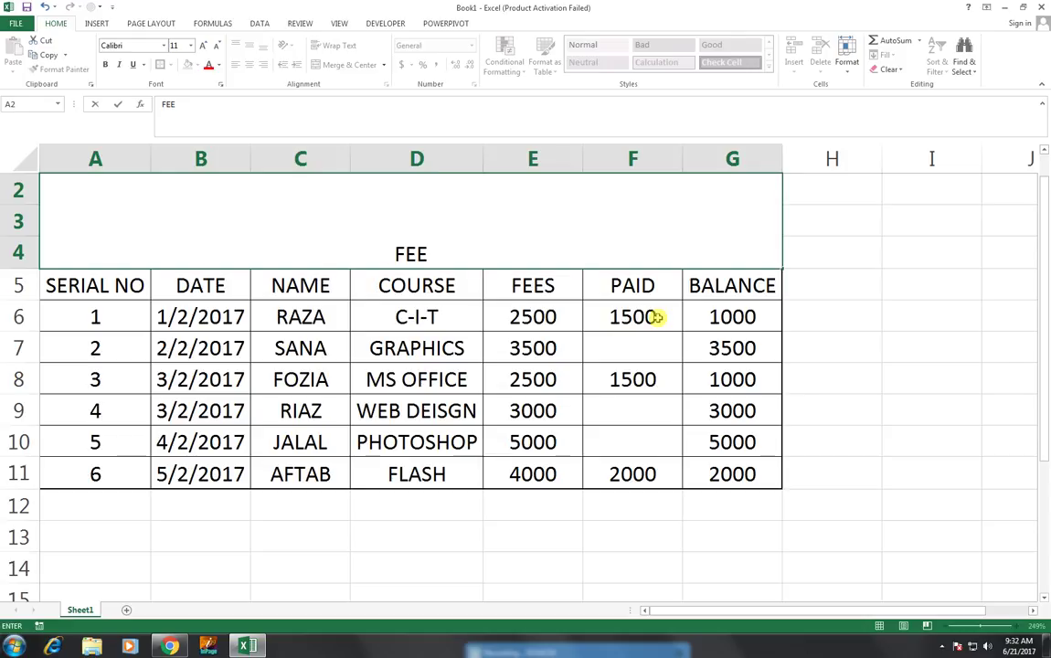
text( SC)
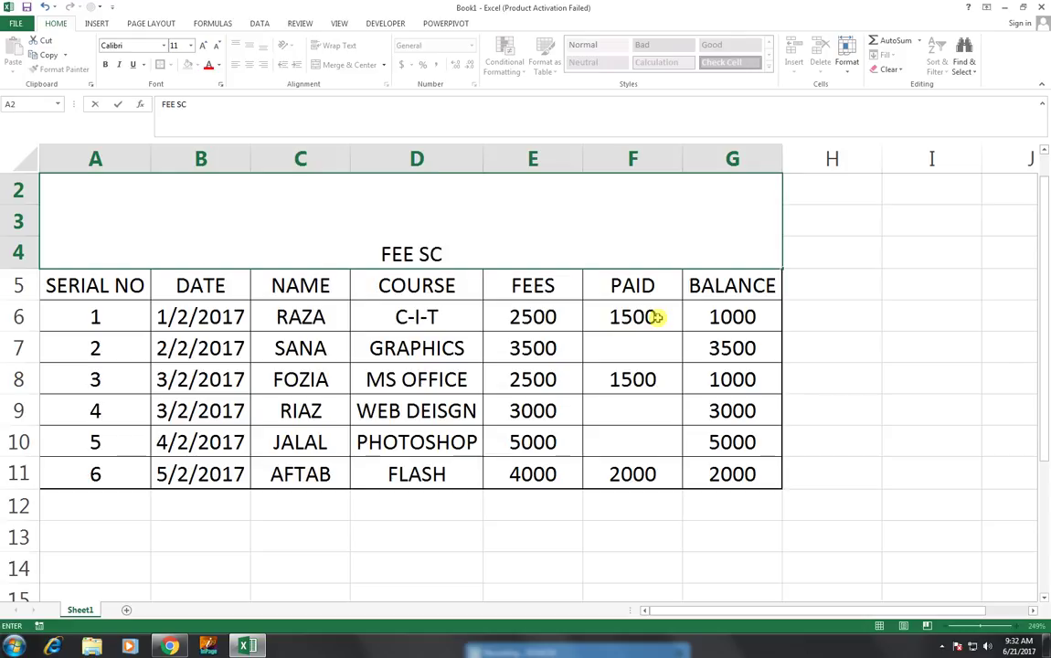
text(HED)
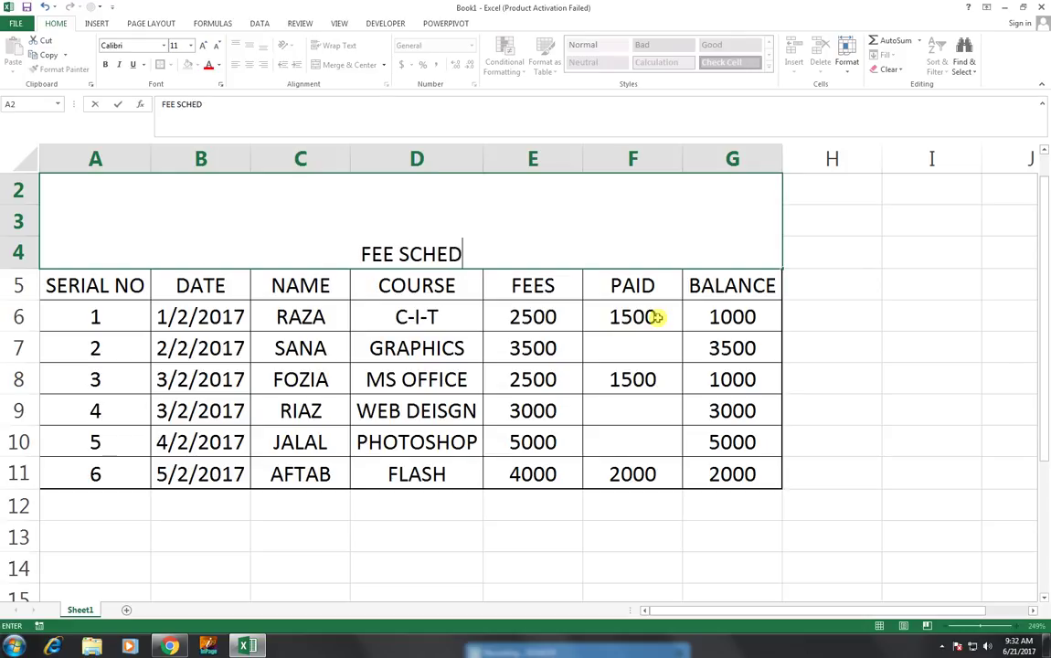
text(ULE)
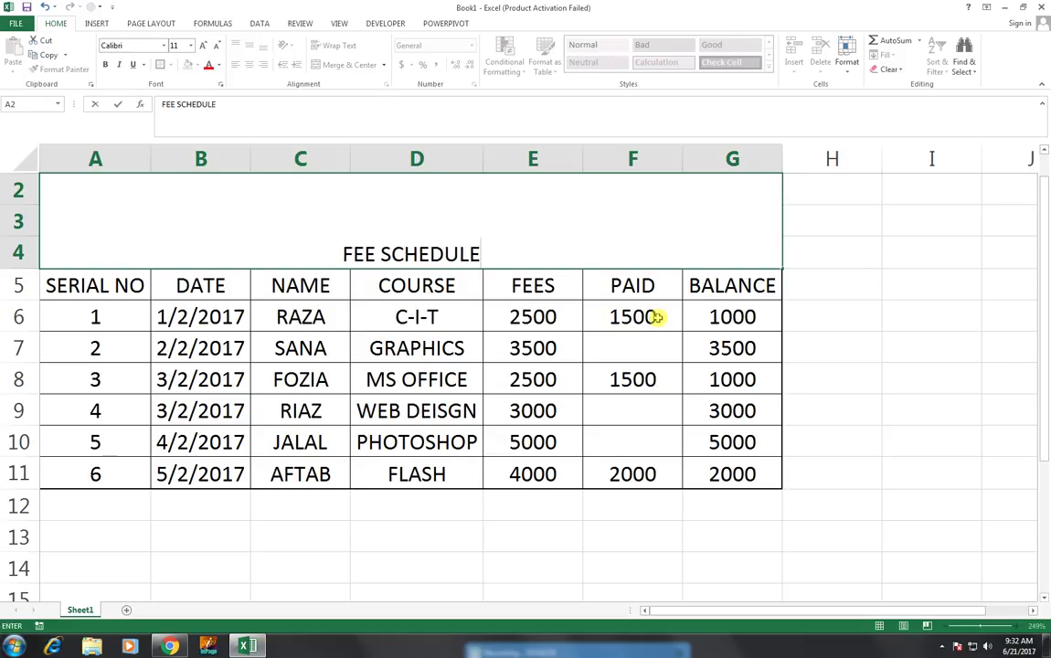
click(772, 327)
click(595, 260)
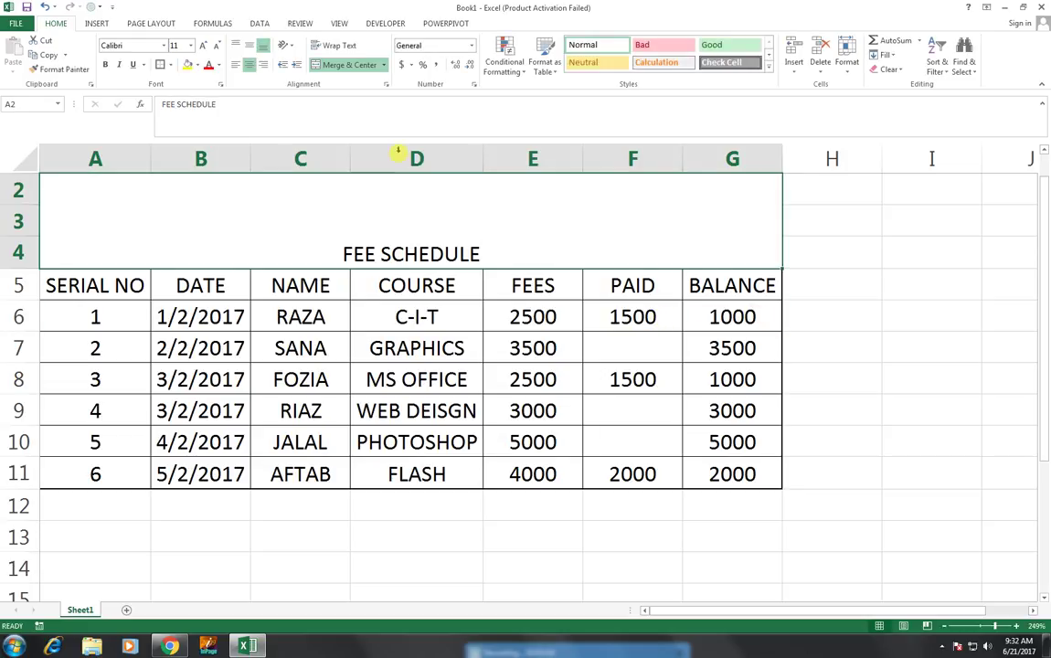
Step: Give the title cell a black fill with white font color
click(198, 65)
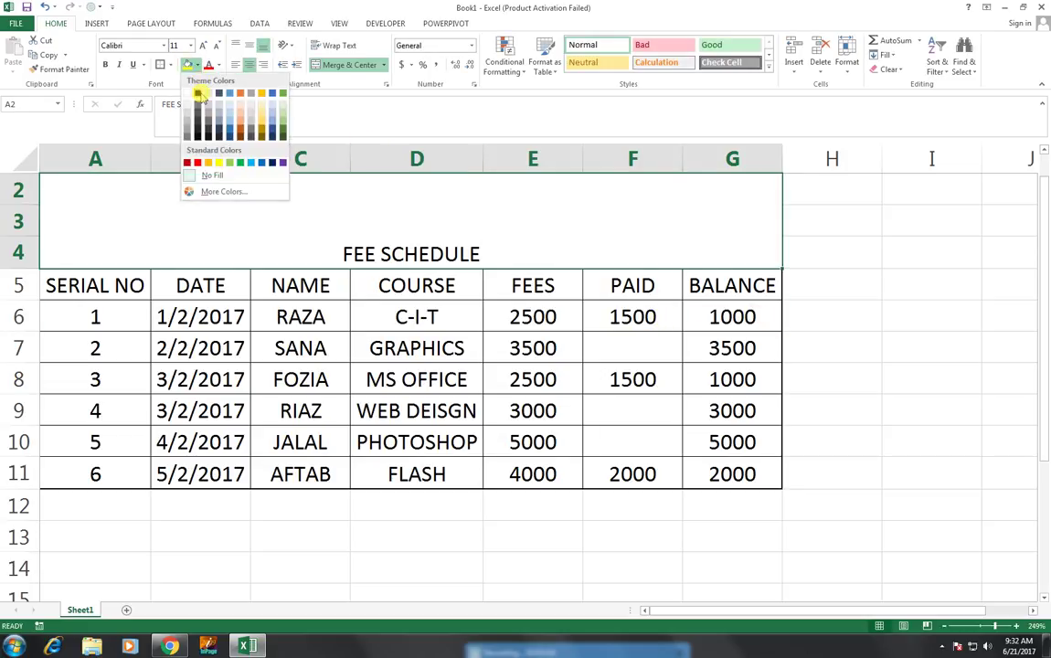
click(200, 91)
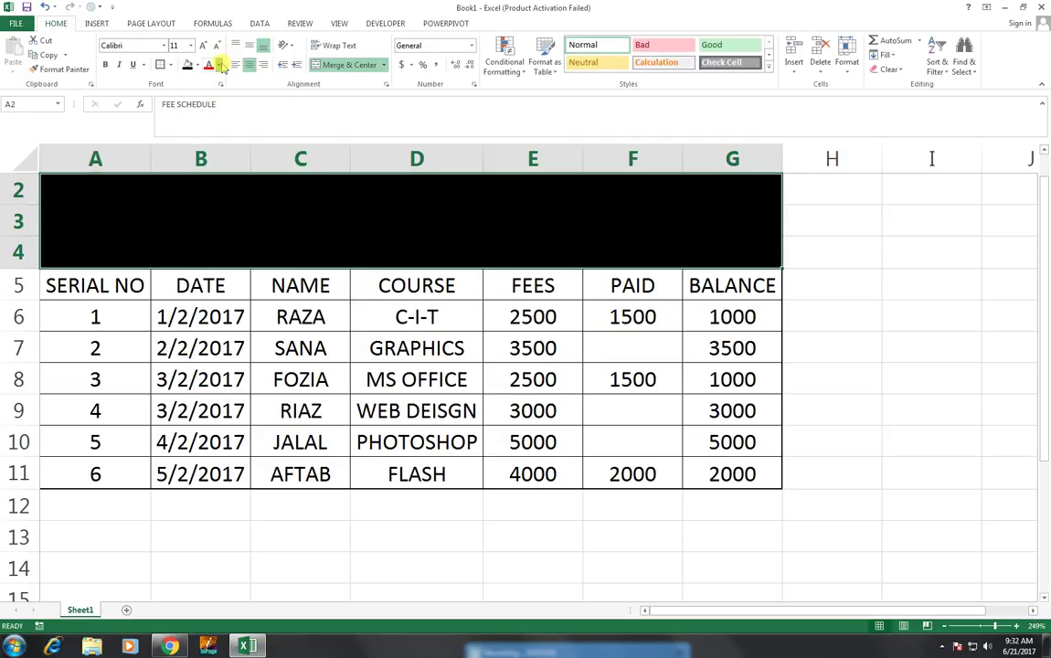
click(221, 65)
click(214, 103)
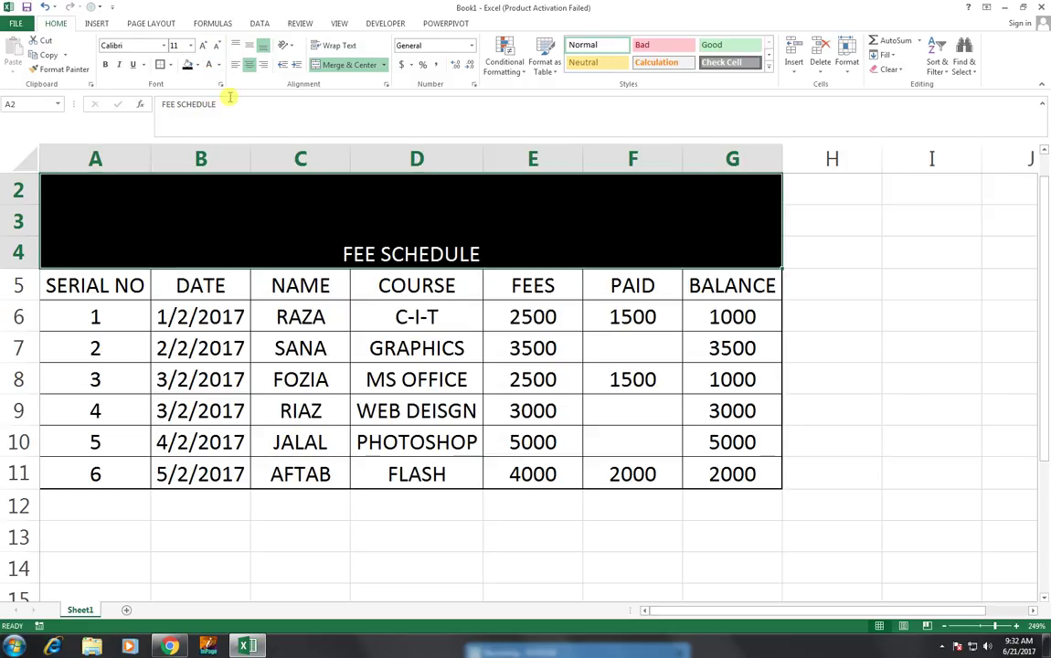
Step: Enlarge the title font to 48 pt and middle-align it vertically
click(203, 45)
click(203, 46)
click(203, 46)
click(202, 46)
click(202, 45)
click(202, 46)
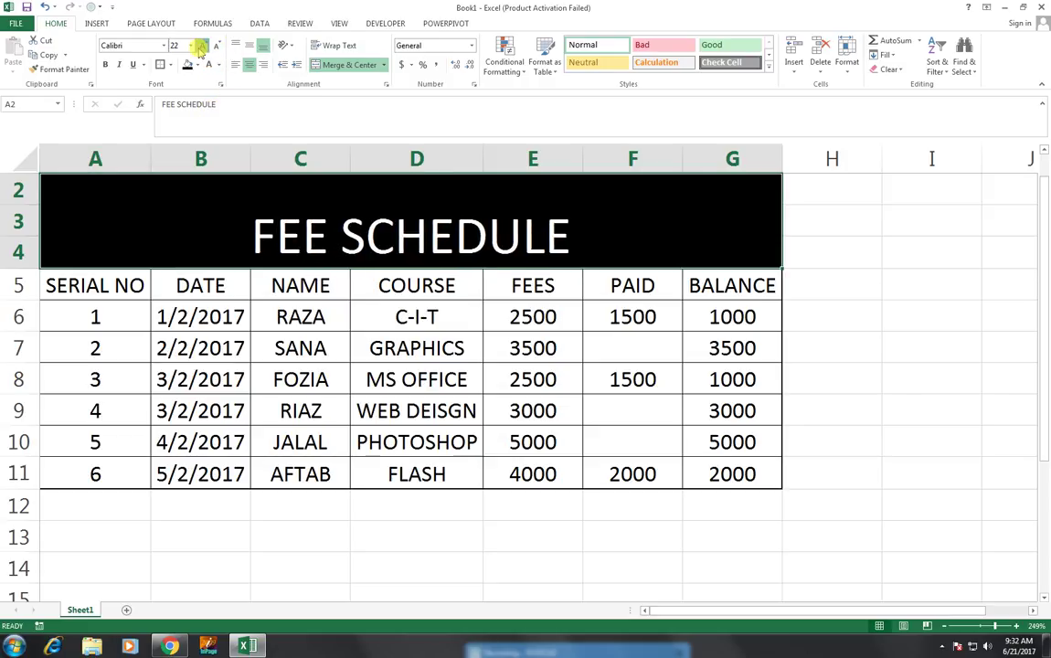
click(203, 46)
click(203, 46)
click(203, 46)
click(203, 45)
click(203, 46)
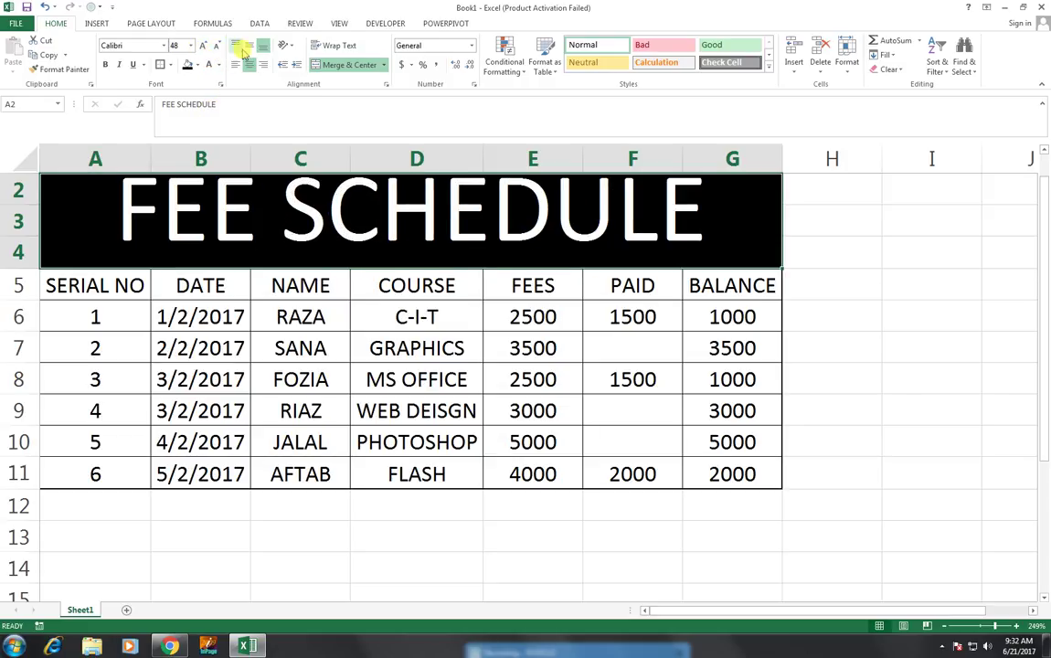
click(247, 46)
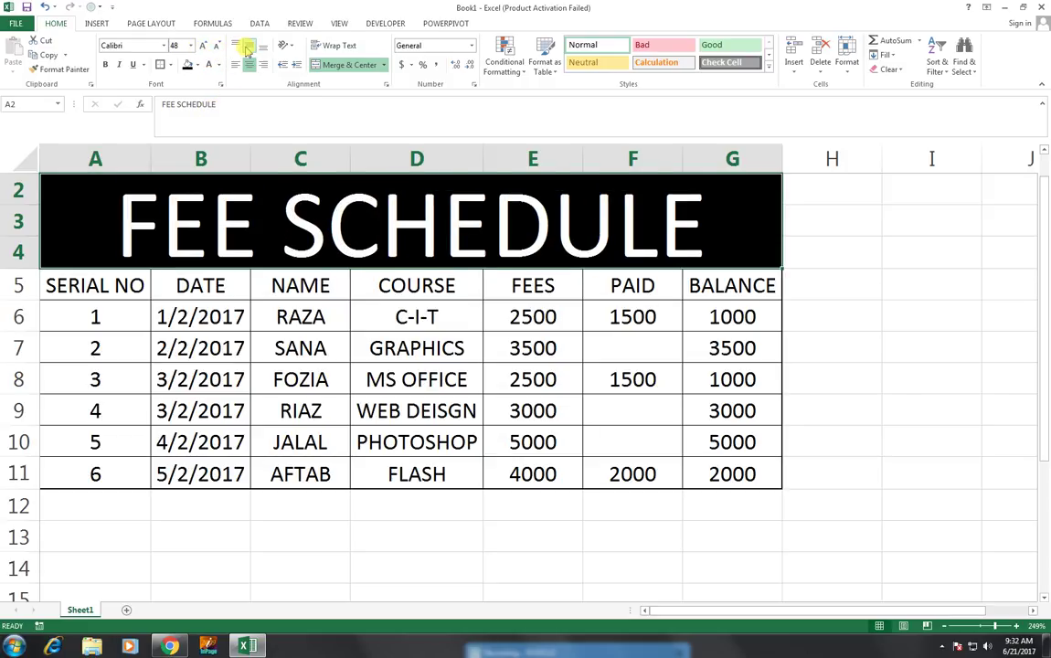
Step: Set the title font to Arial Narrow and make it bold
click(165, 46)
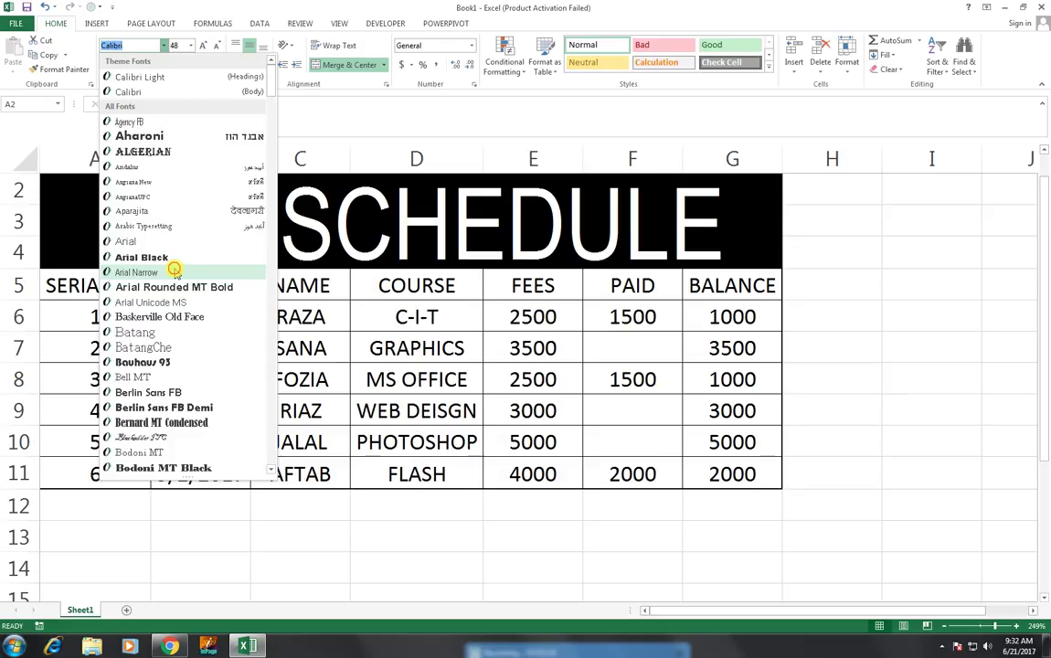
click(175, 272)
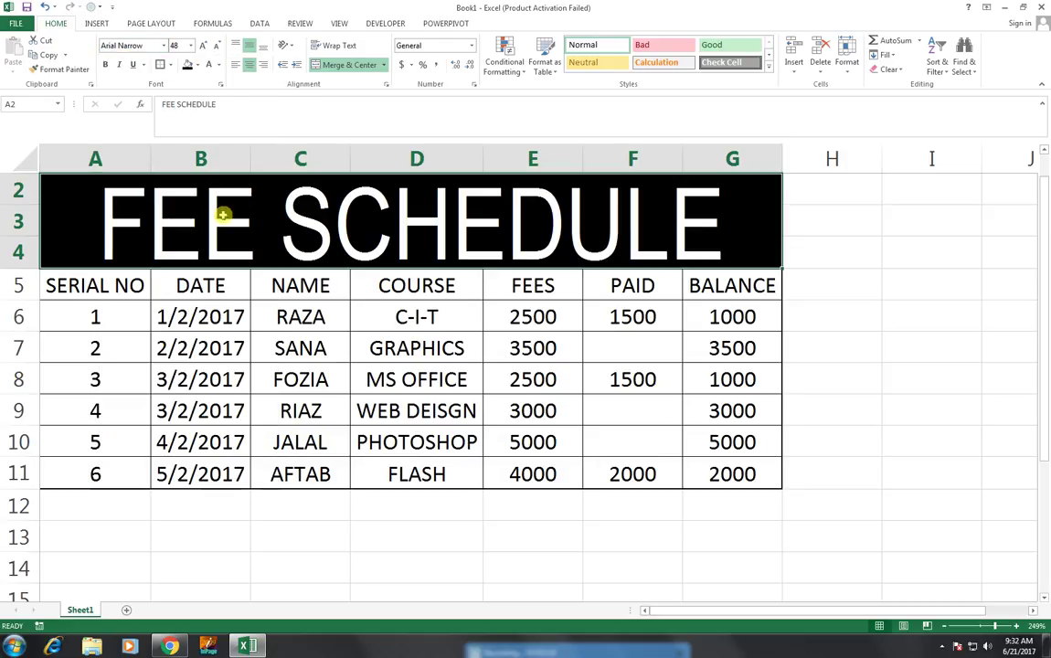
click(105, 66)
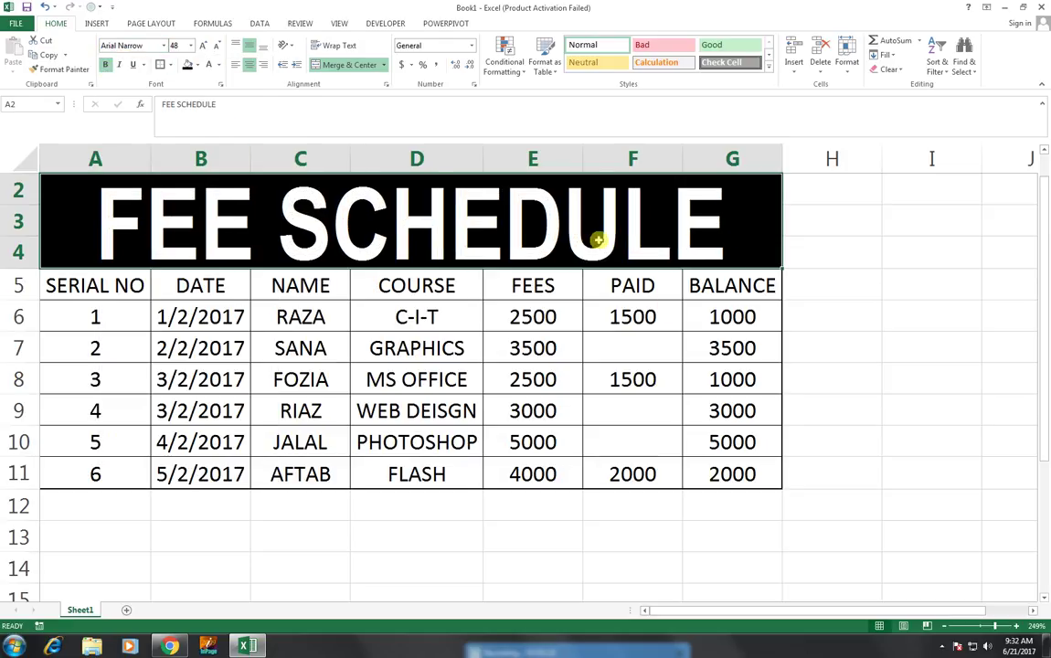
click(538, 310)
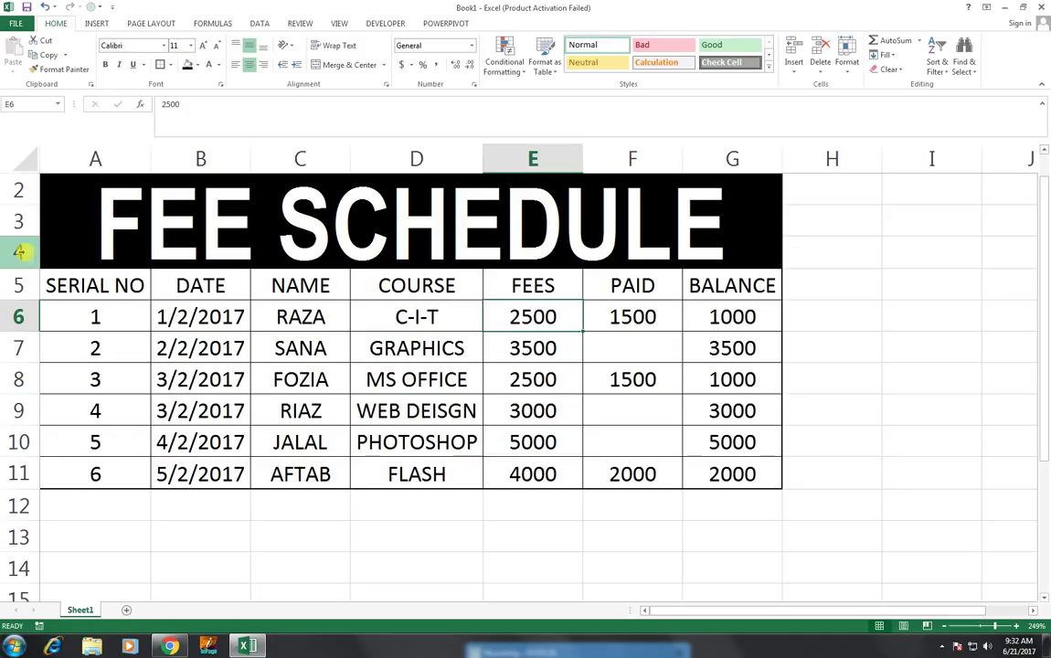
Step: Make row 5 taller and give headers A5:G5 a purple fill with white text
drag(32, 295, 36, 310)
drag(91, 288, 737, 302)
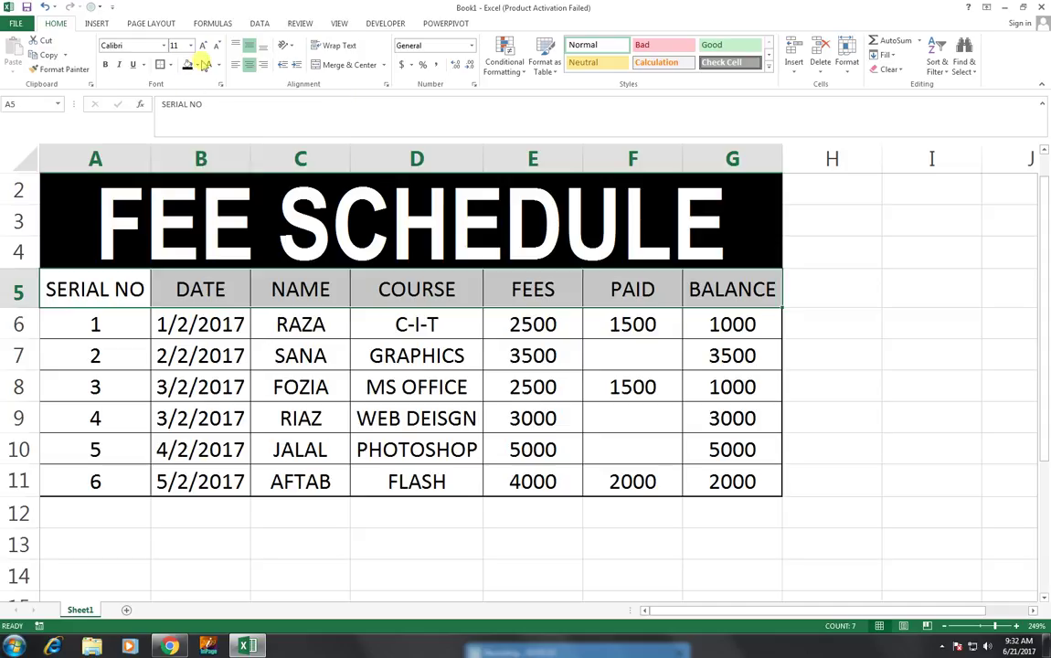
click(195, 64)
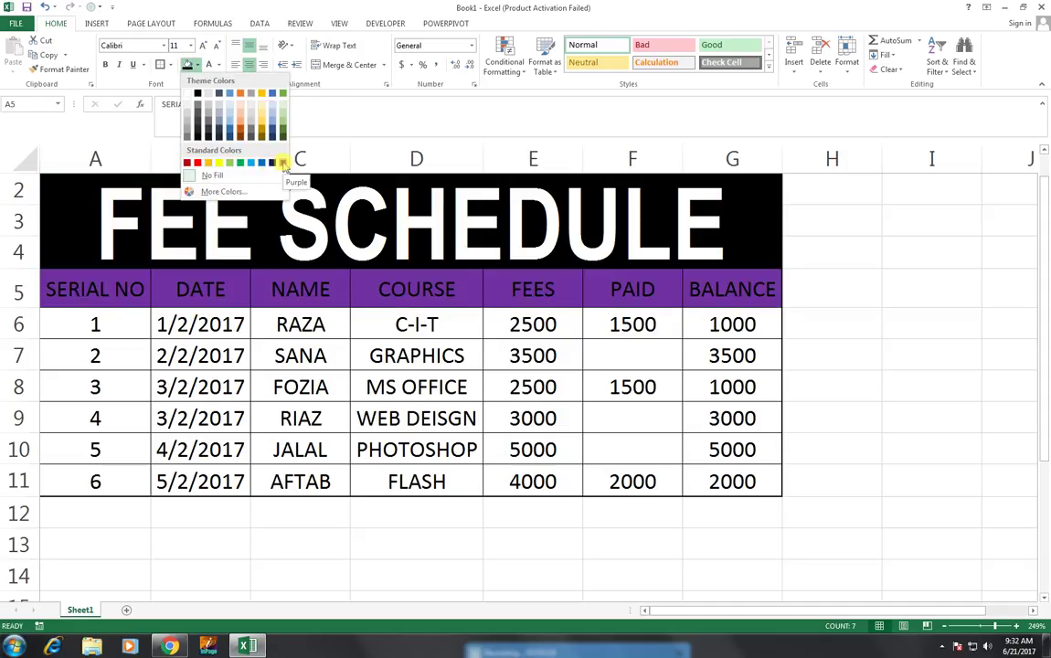
click(282, 163)
click(218, 64)
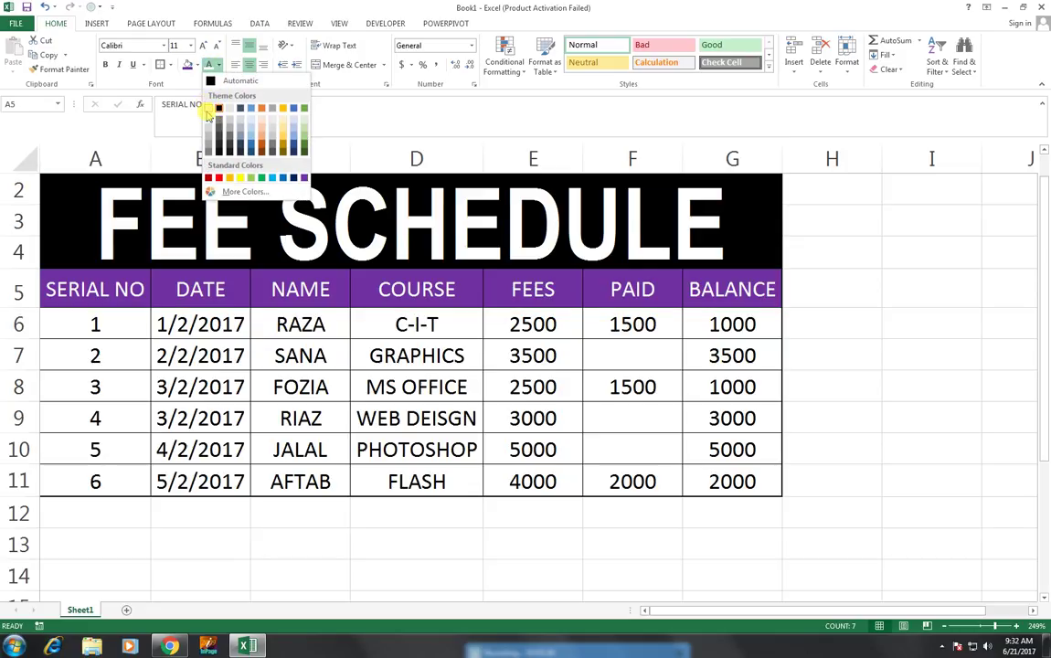
click(209, 110)
Step: Set the header font to Bell MT and widen columns G and A to fit
click(163, 46)
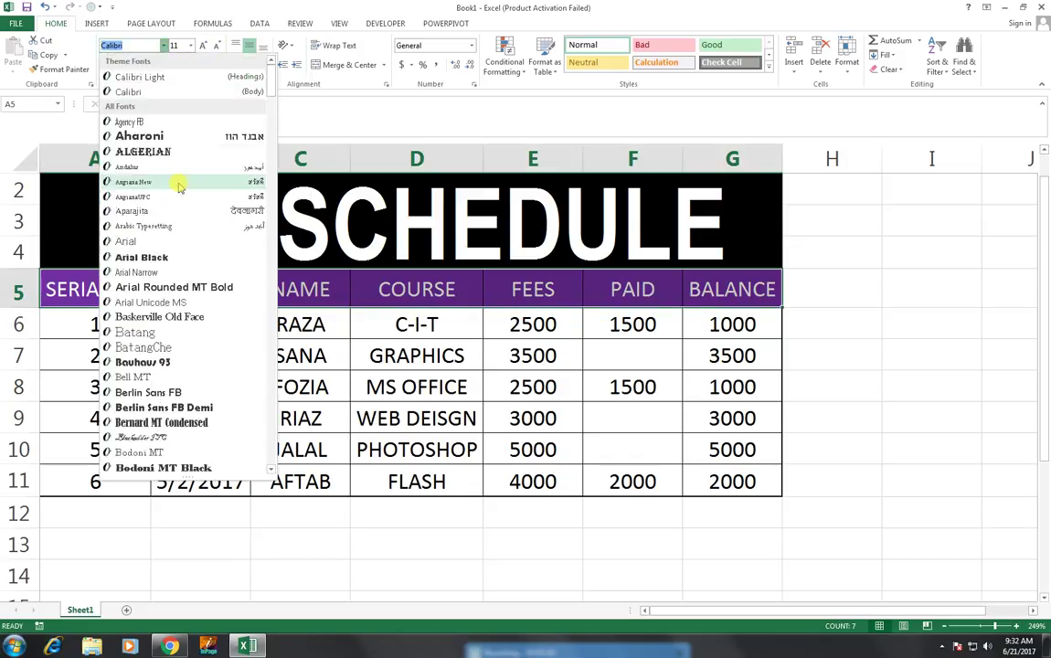
click(190, 380)
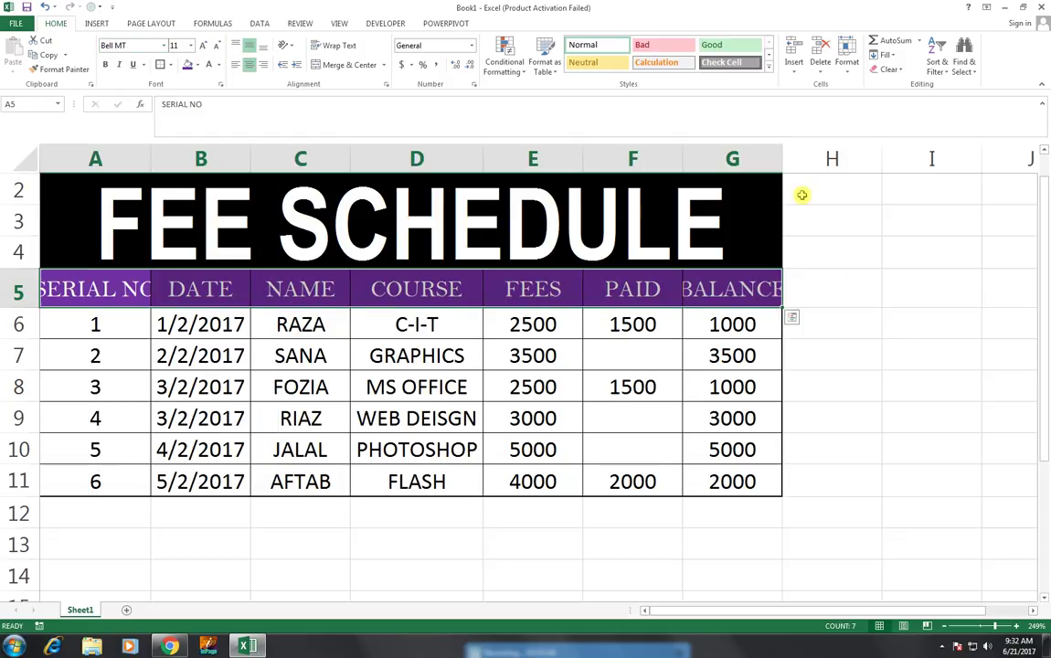
drag(784, 159, 802, 159)
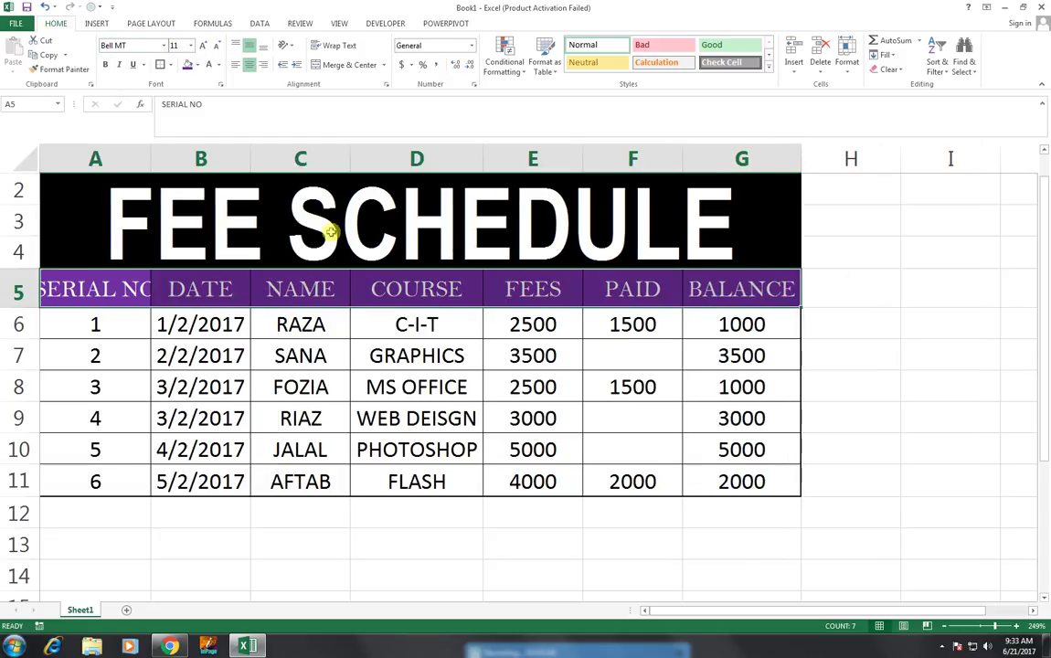
drag(160, 161, 175, 161)
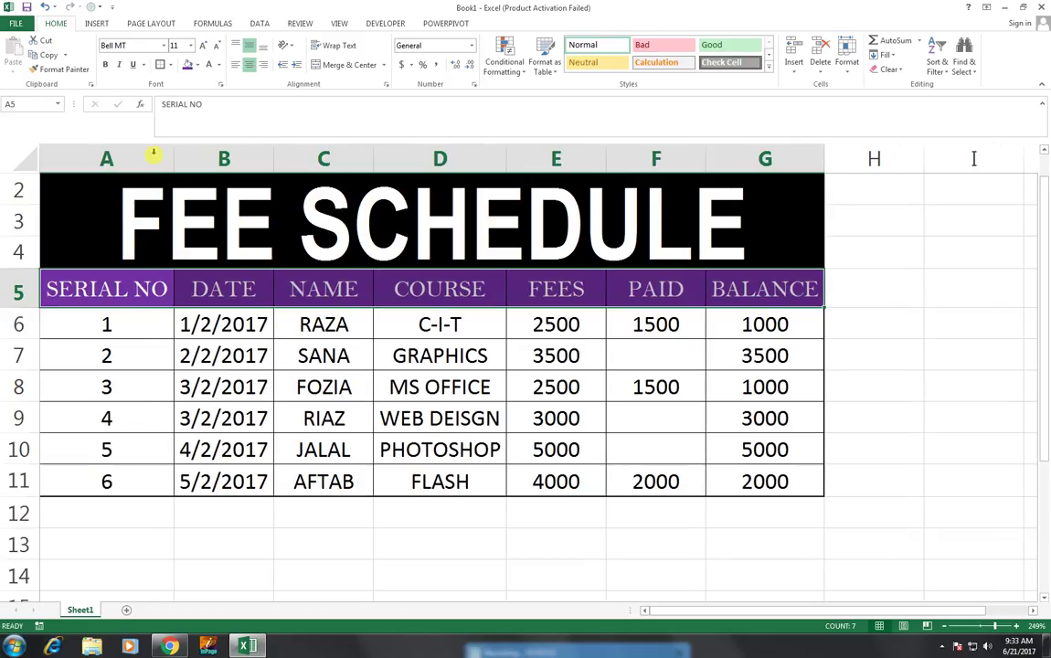
click(669, 429)
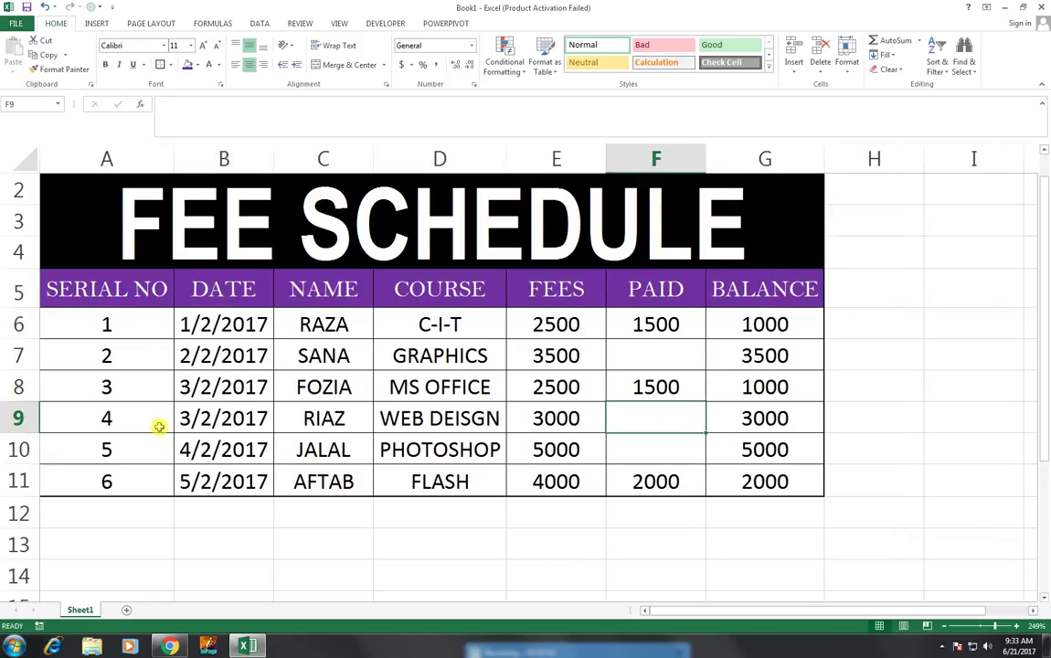